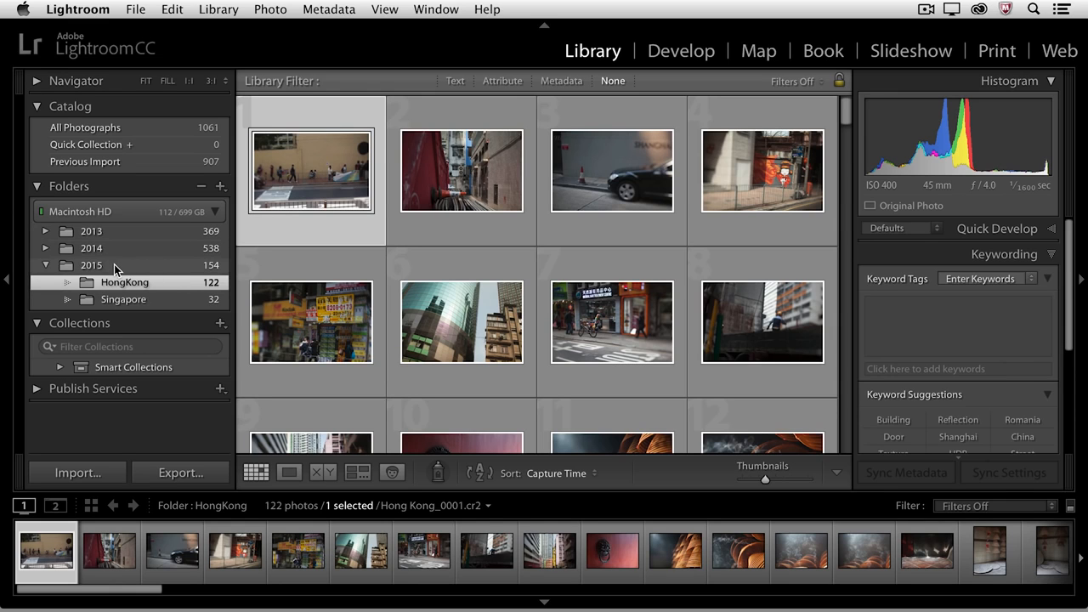
- Select the run of 16 market photos in the HongKong folder, from the fish image to the last market shot
scroll(518, 293, down, 5)
scroll(518, 294, down, 7)
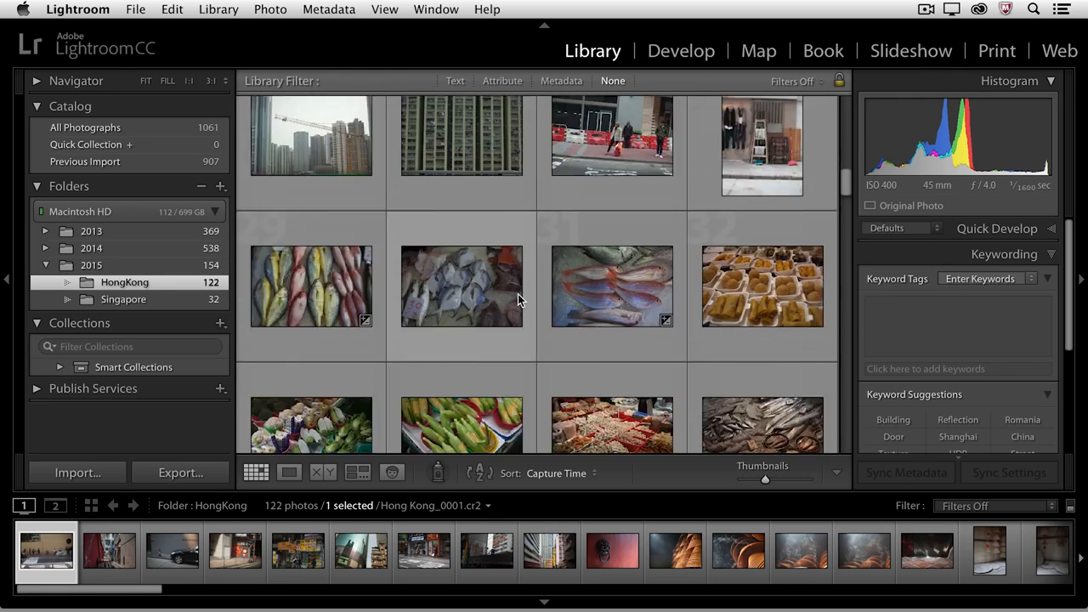
click(317, 281)
scroll(454, 275, down, 3)
scroll(454, 276, down, 3)
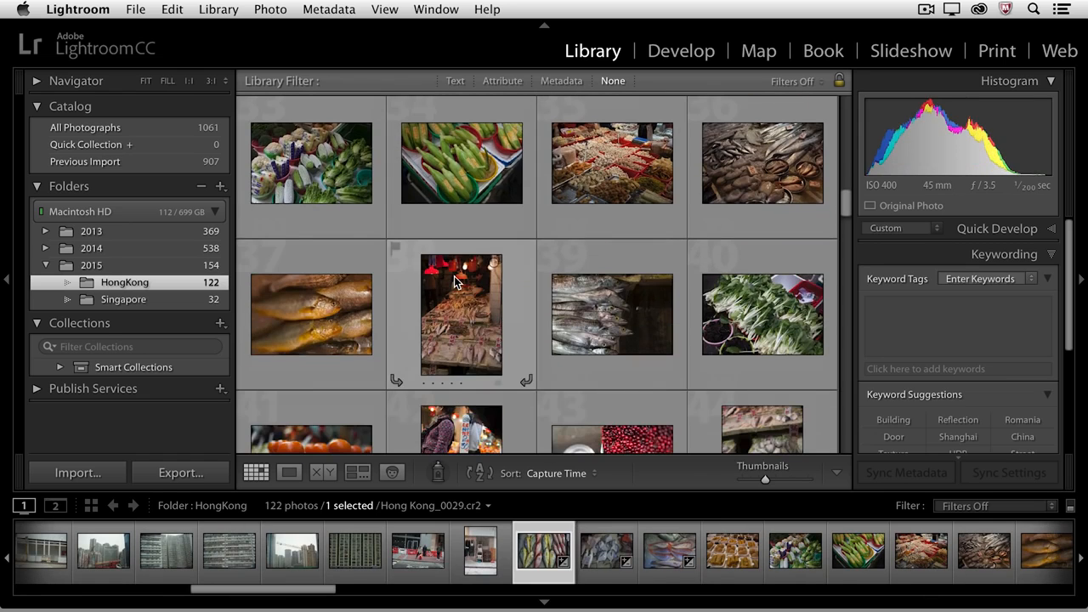
shift+click(762, 391)
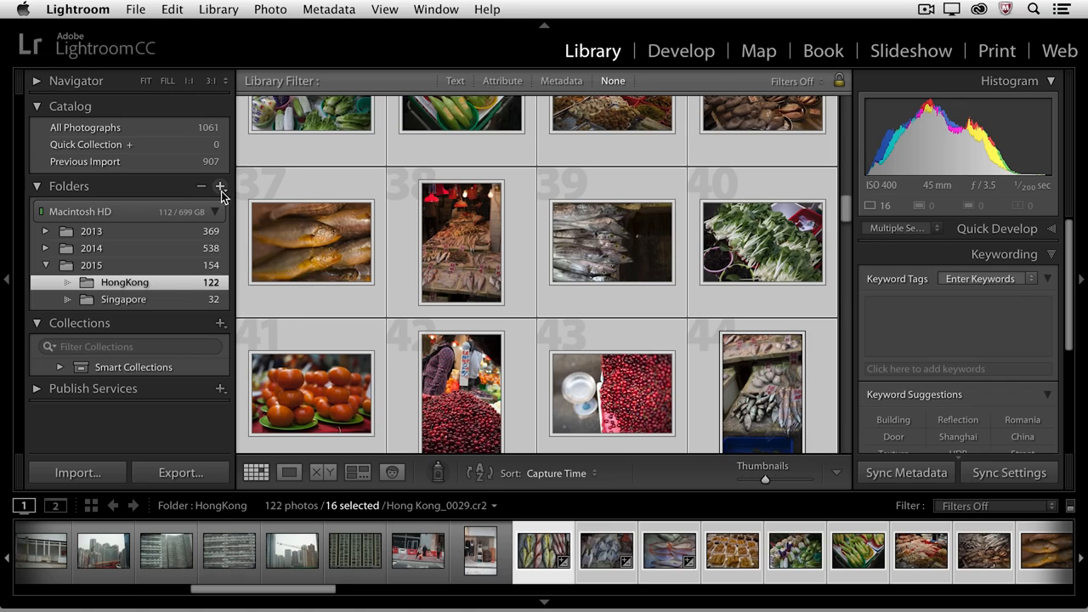
- Create a folder named Market inside HongKong, including the selected photos
click(221, 187)
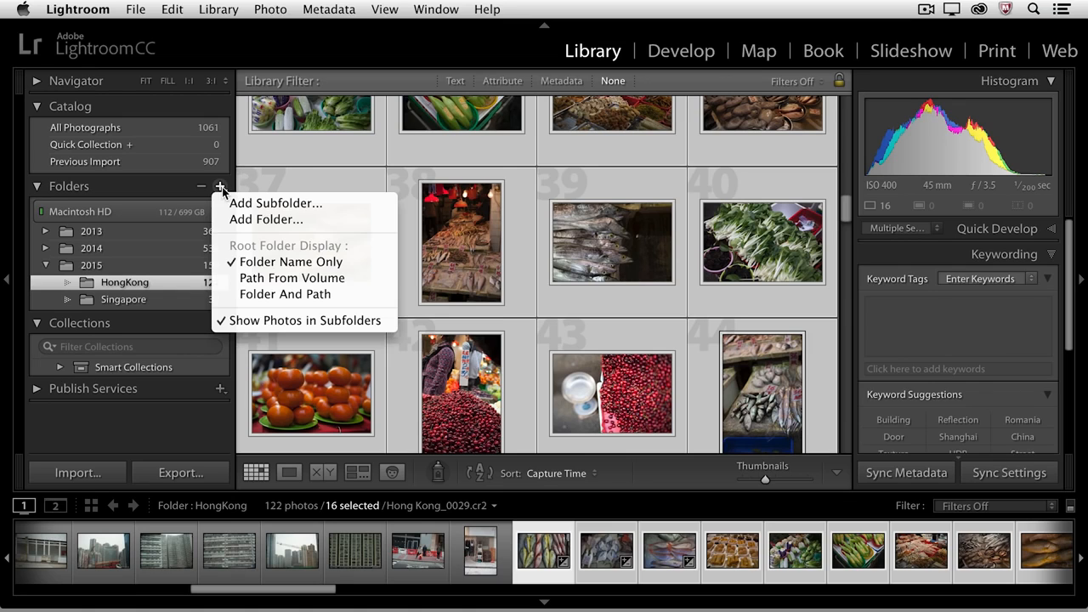
click(334, 205)
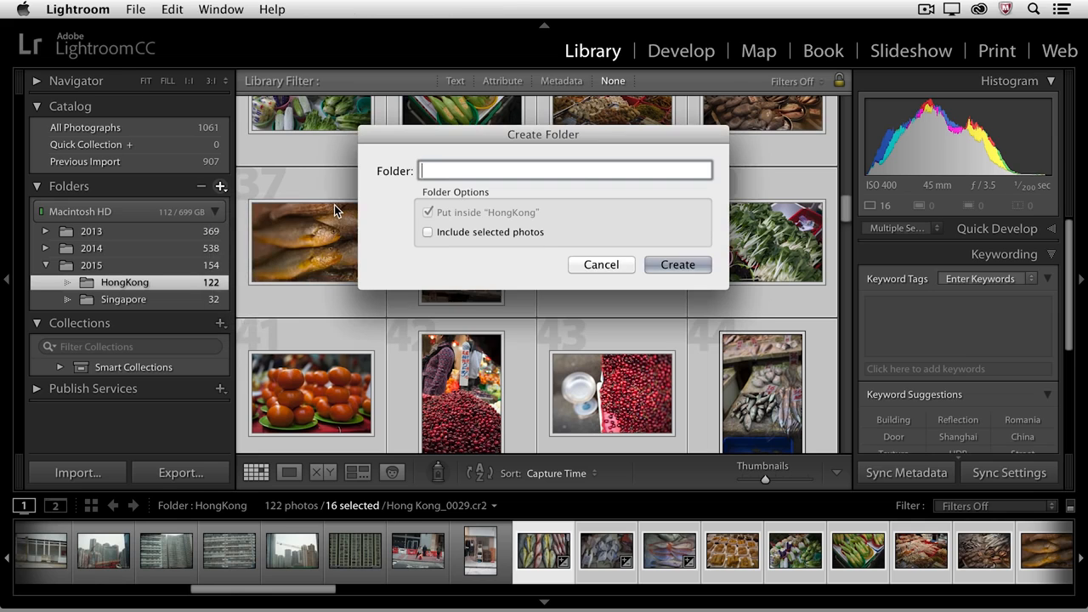
text(Market)
click(428, 232)
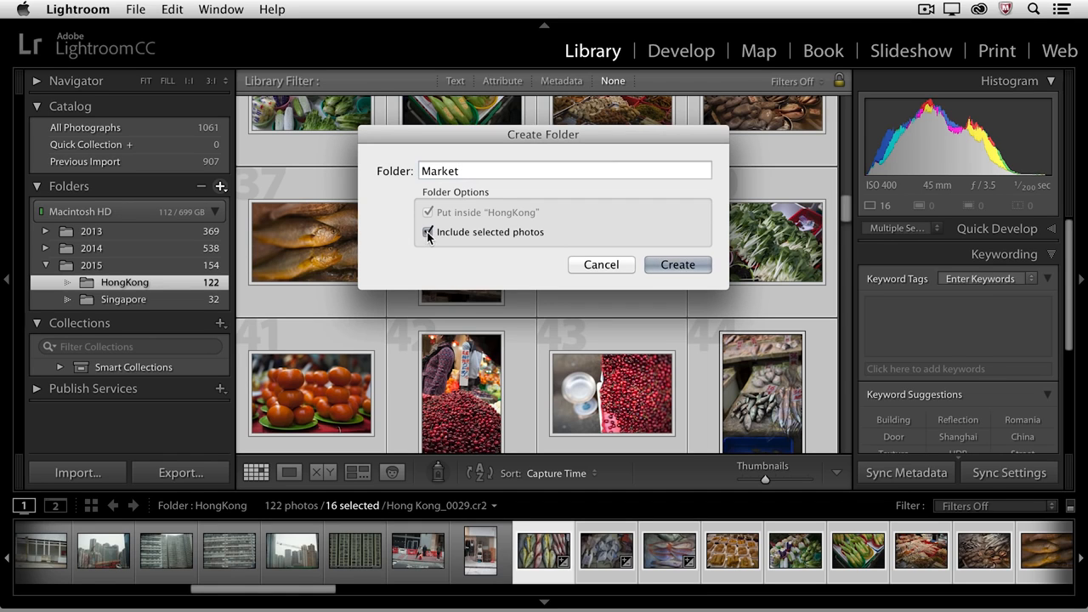
click(677, 265)
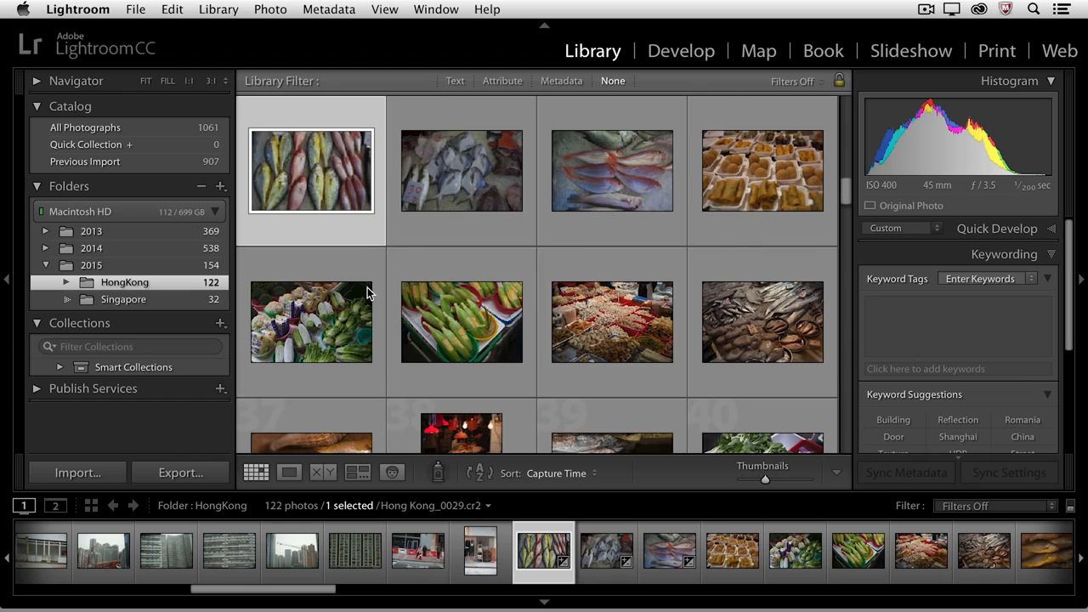
- Expand the HongKong folder and reveal the new Market subfolder in Finder
click(65, 282)
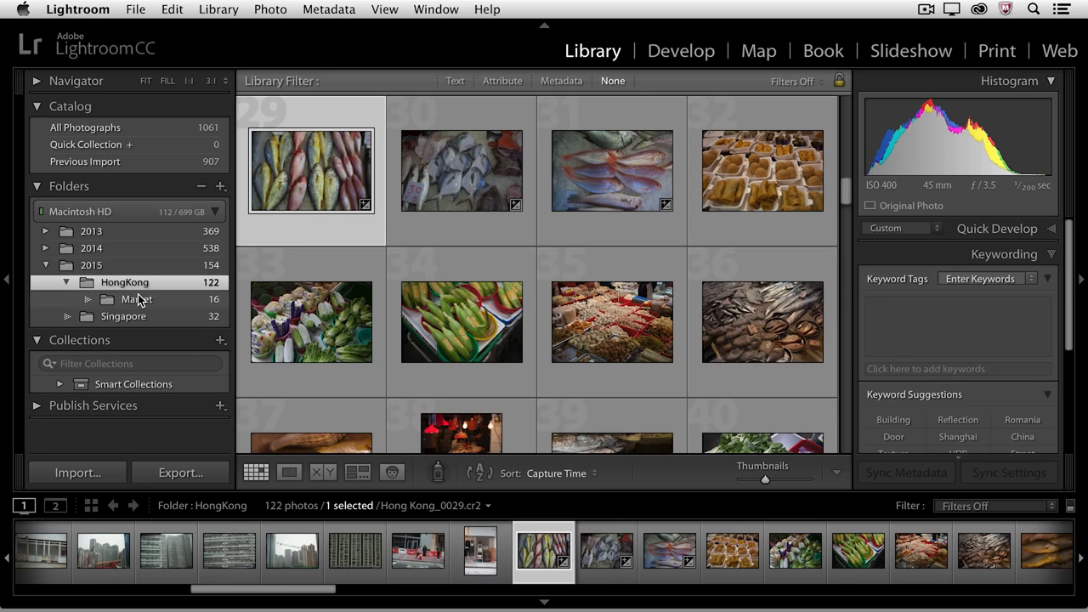
right_click(140, 288)
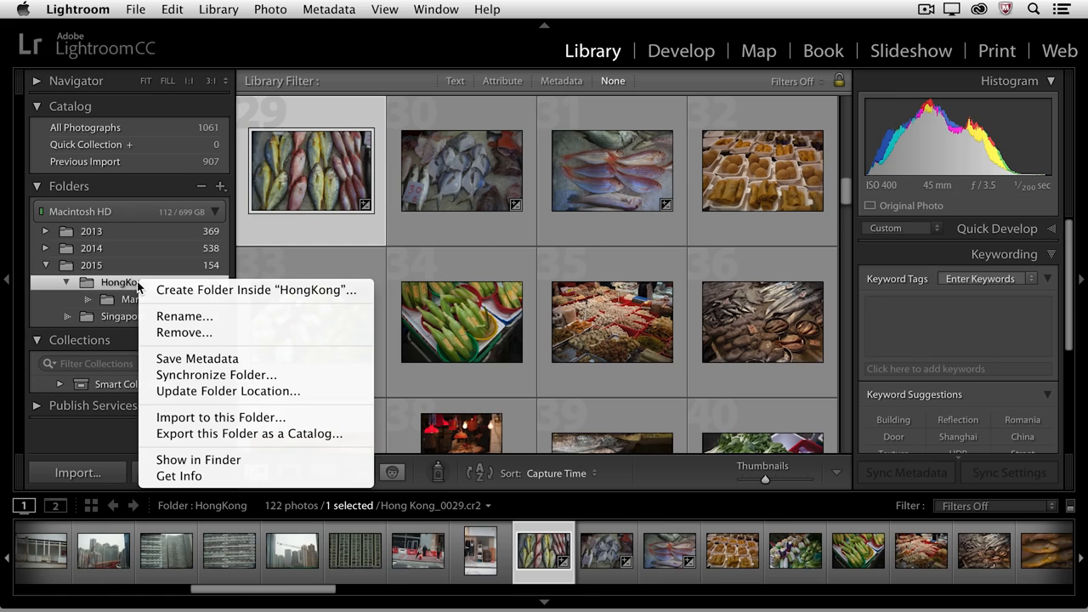
click(202, 460)
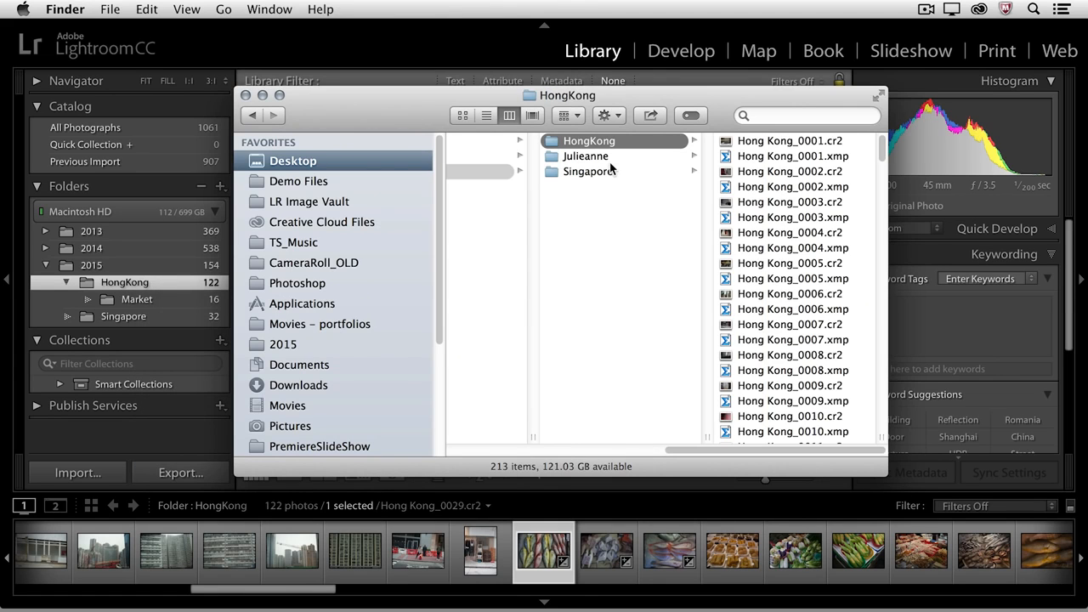
drag(882, 149, 875, 436)
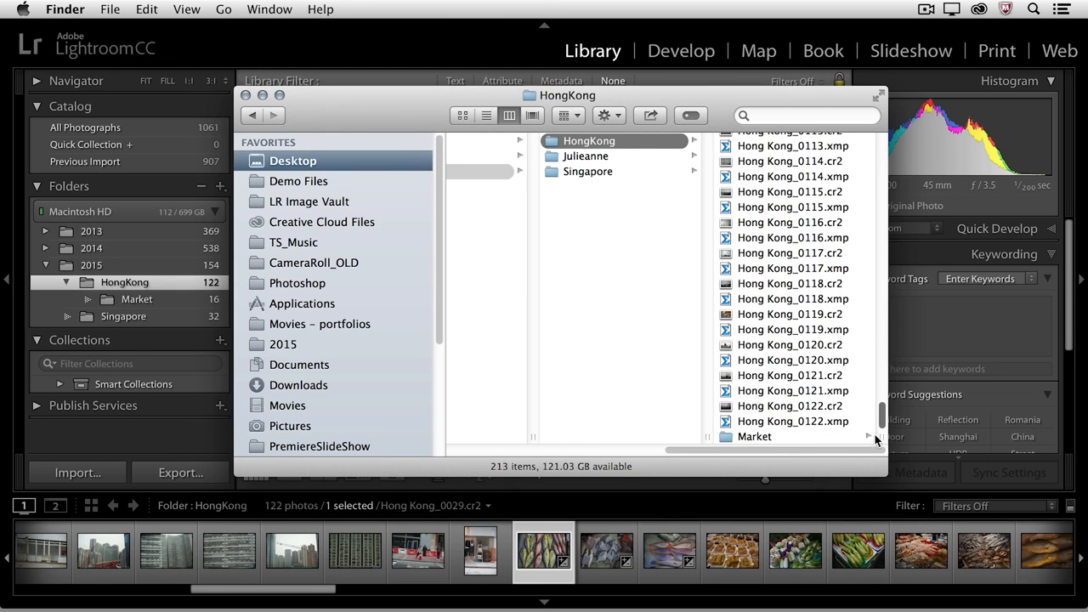
click(804, 439)
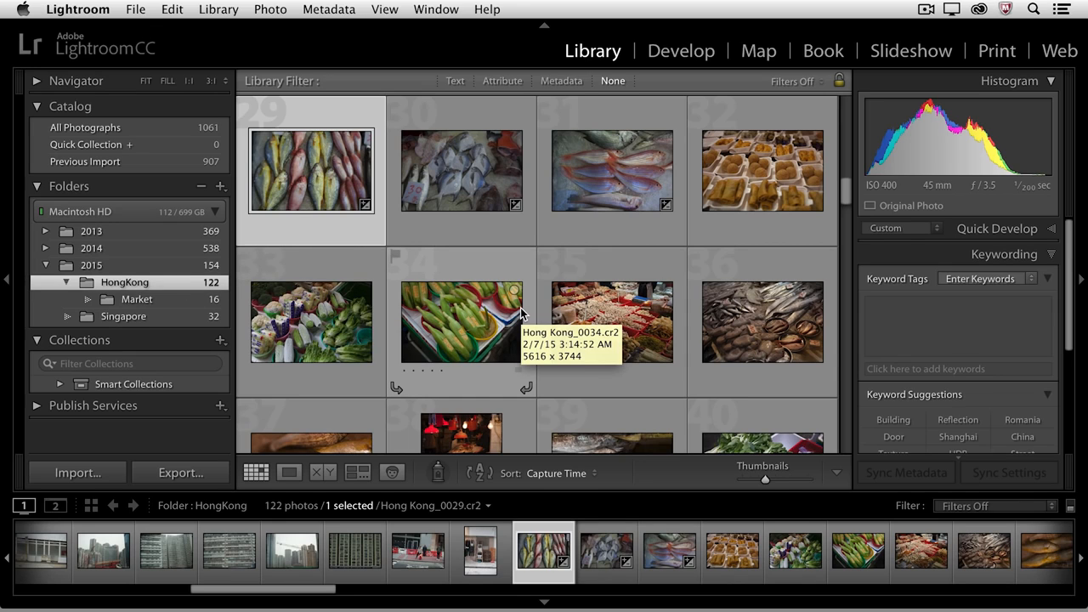
- Open the Market folder and scroll through its photos
click(168, 300)
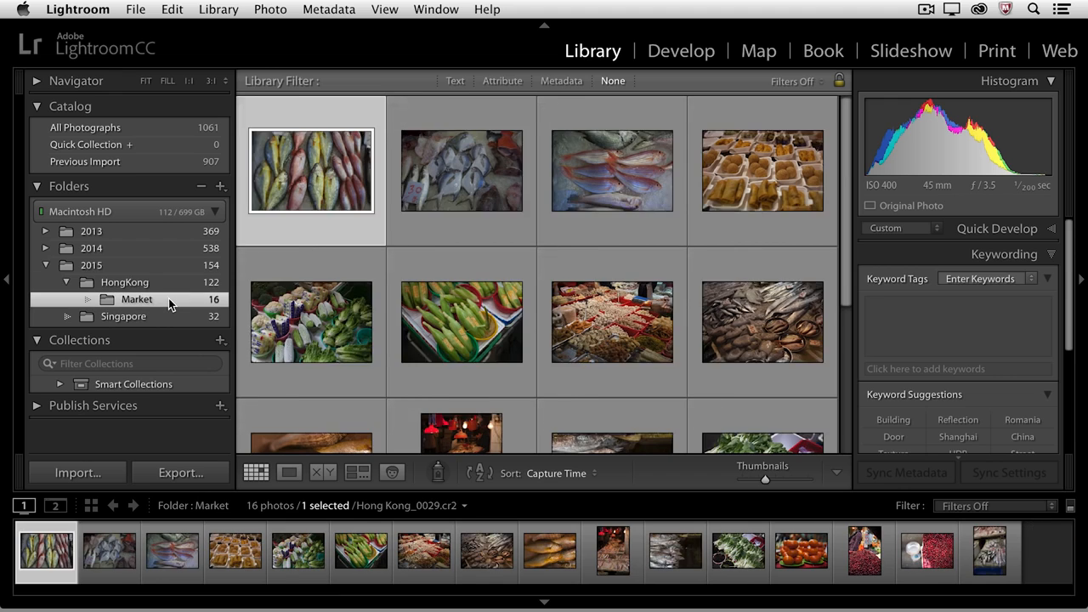
scroll(424, 286, down, 5)
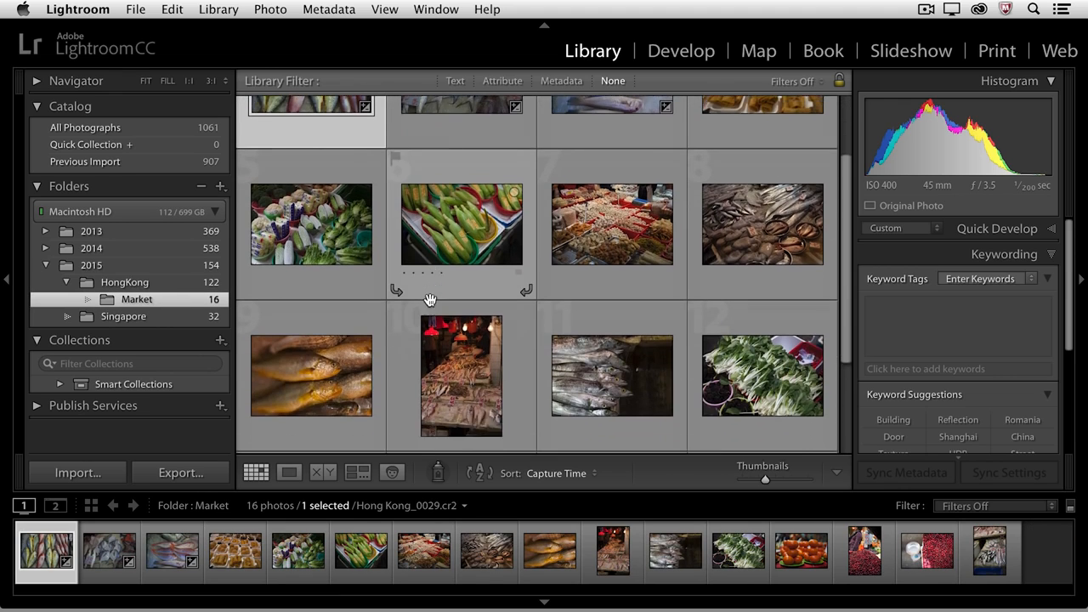
scroll(429, 306, down, 1)
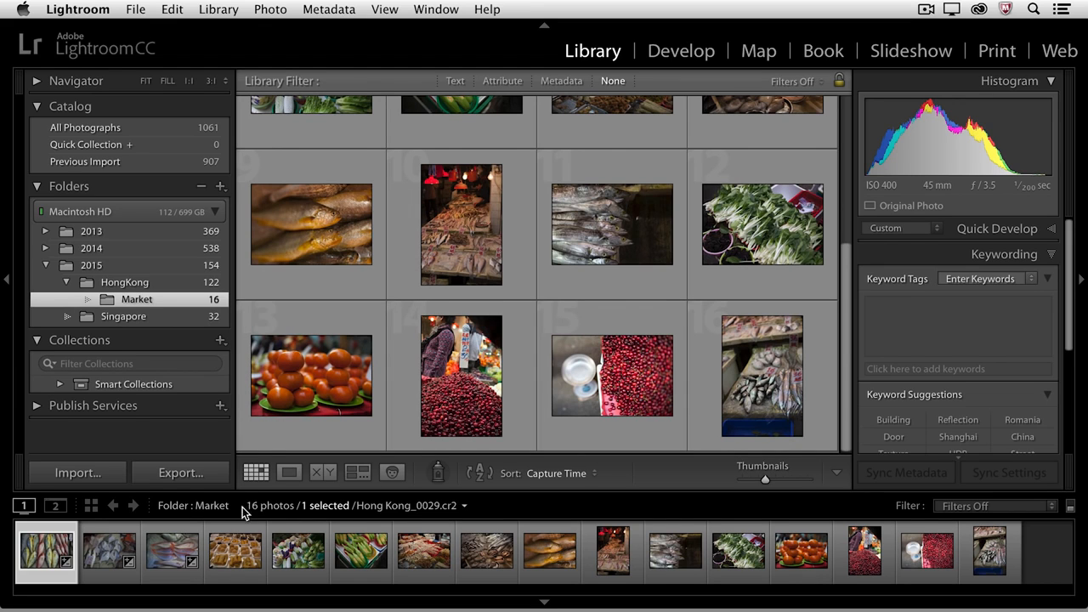
- Return to the HongKong folder and scroll through its grid of photos
click(179, 282)
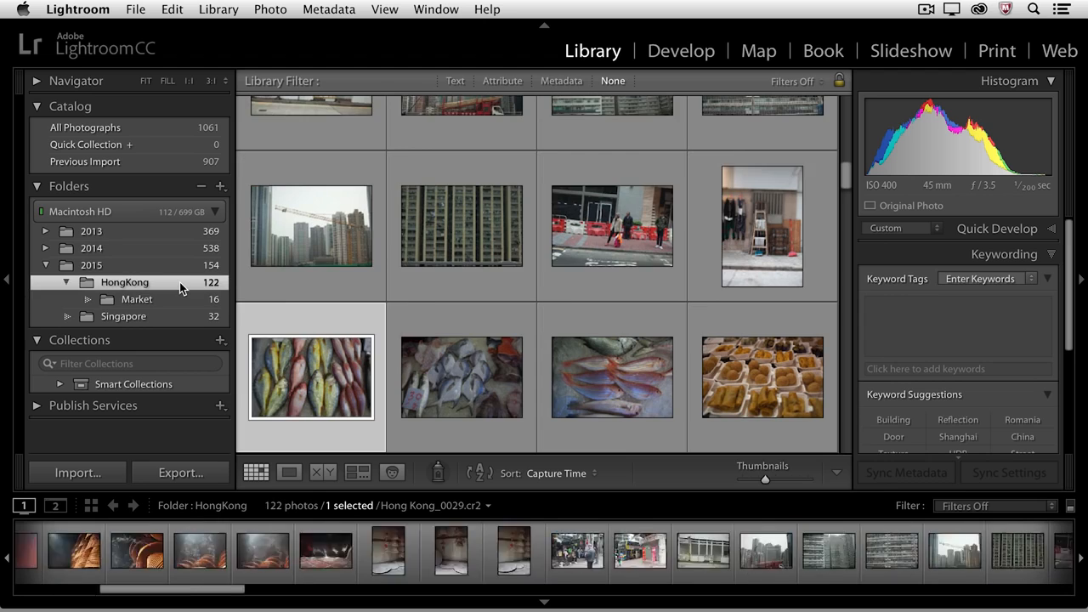
scroll(433, 298, down, 2)
scroll(433, 303, down, 6)
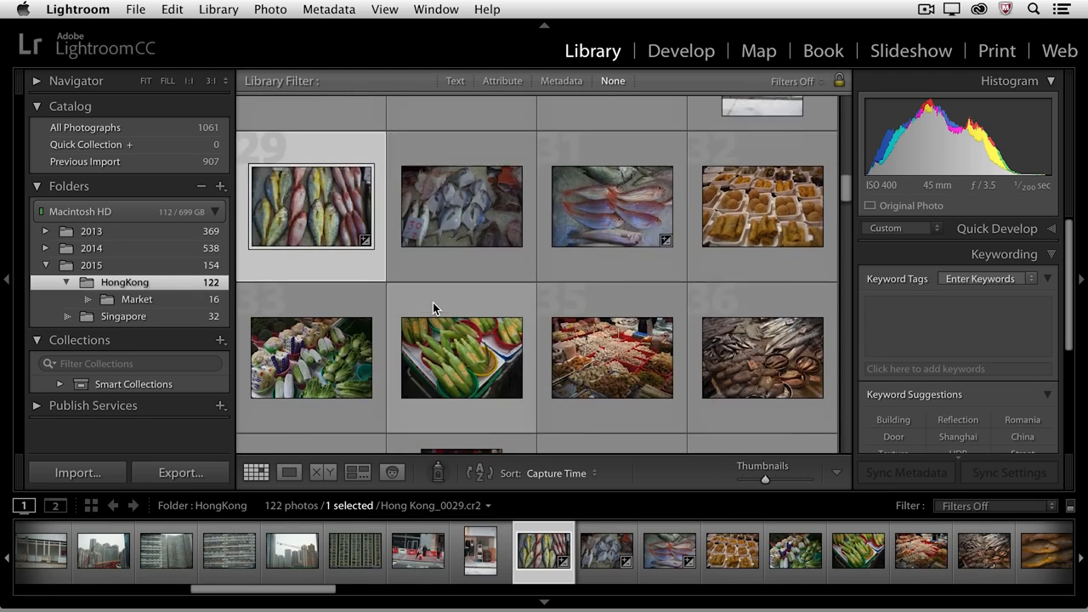
scroll(432, 312, down, 2)
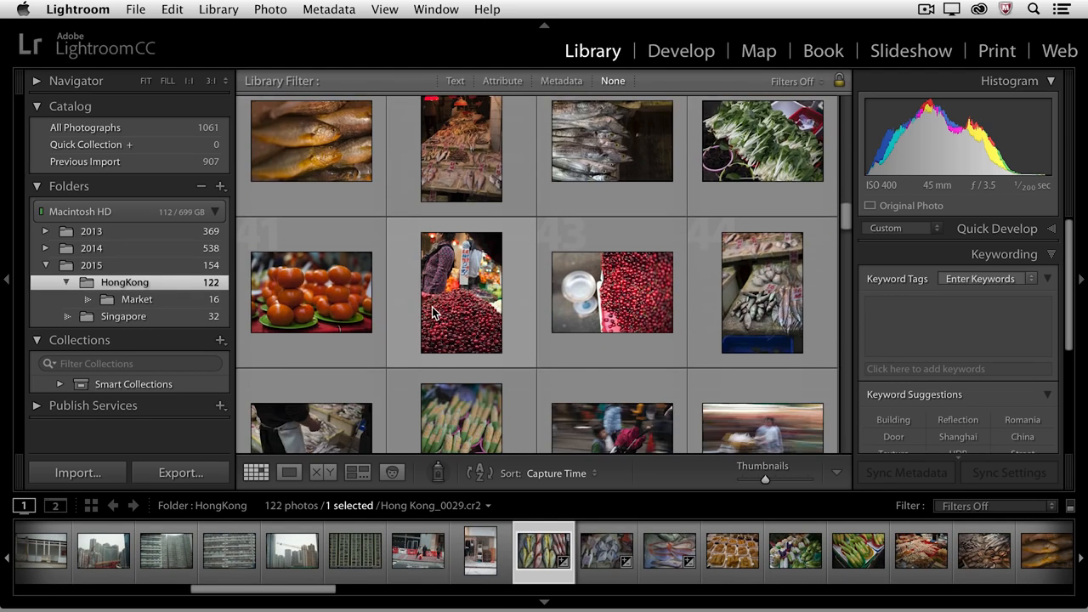
scroll(432, 312, down, 1)
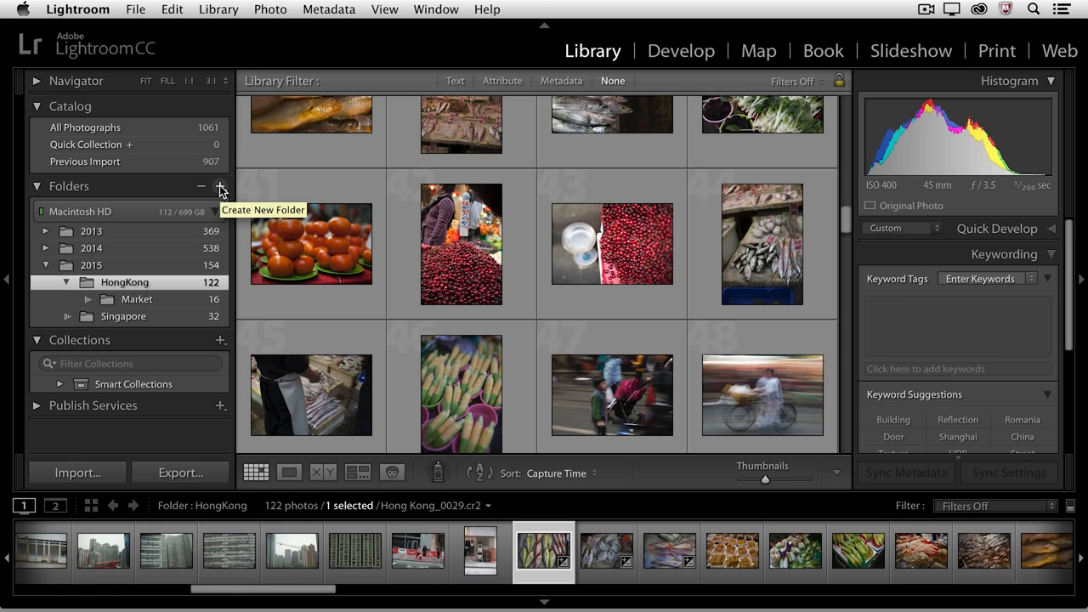
- Turn off showing photos in subfolders for the folders panel
click(220, 188)
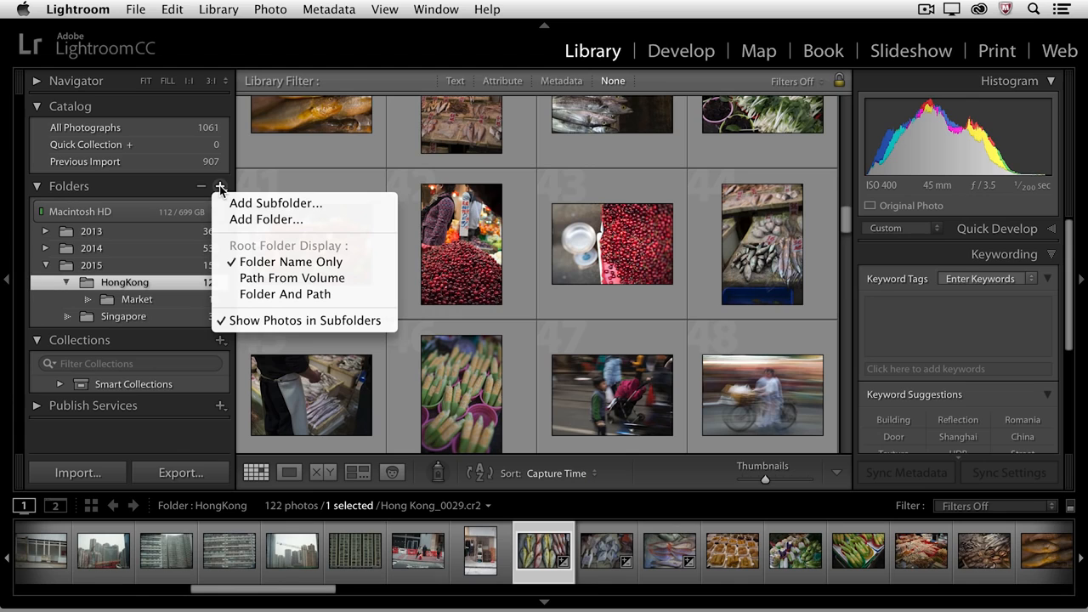
click(258, 320)
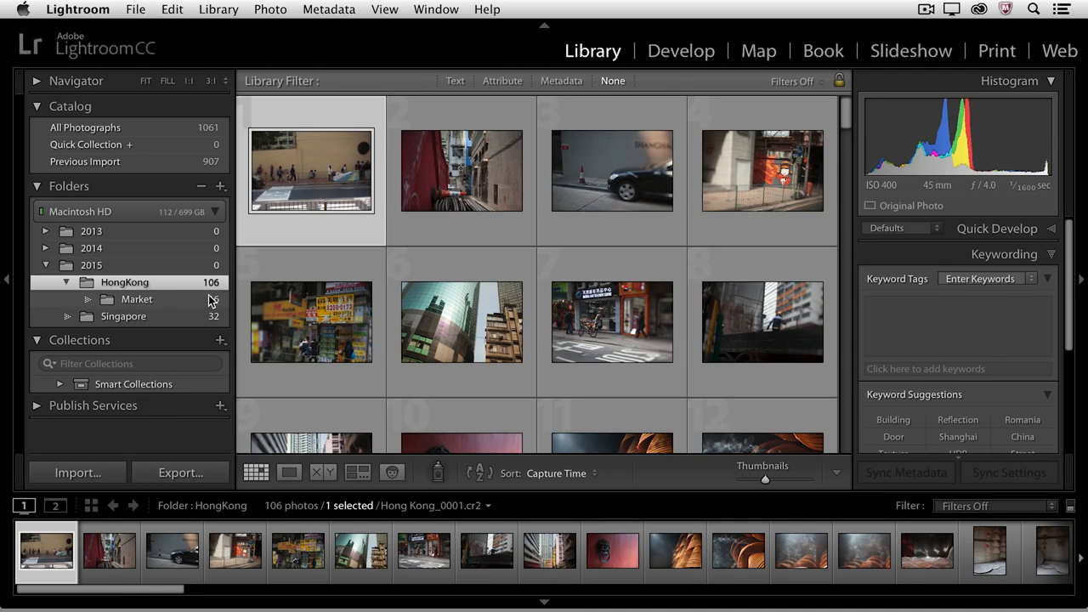
- Select the two remaining market photos in HongKong and move them into the Market folder on disk
scroll(442, 297, down, 5)
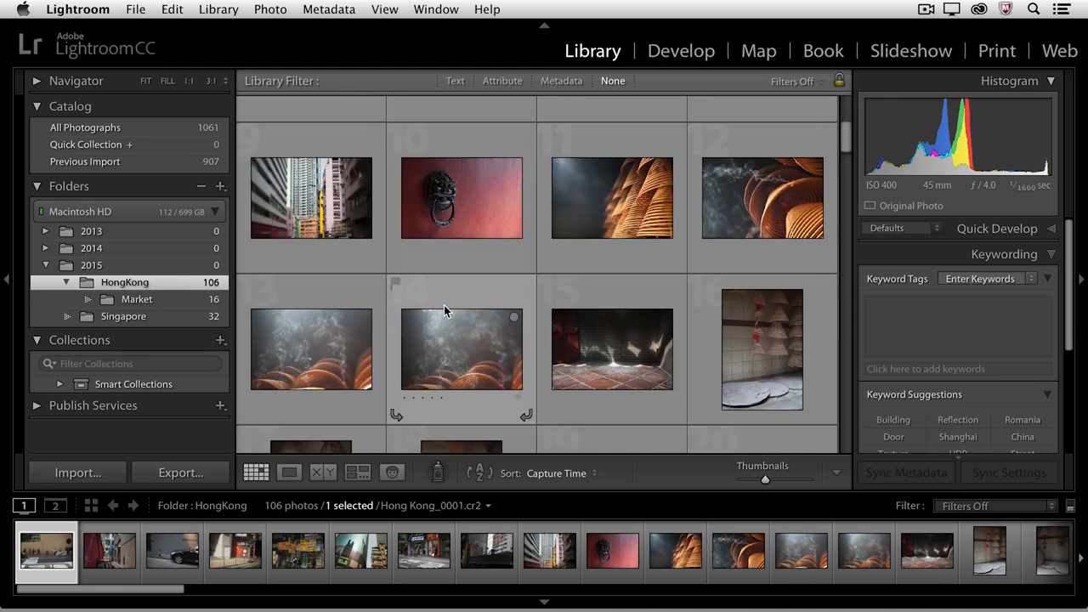
scroll(443, 307, down, 4)
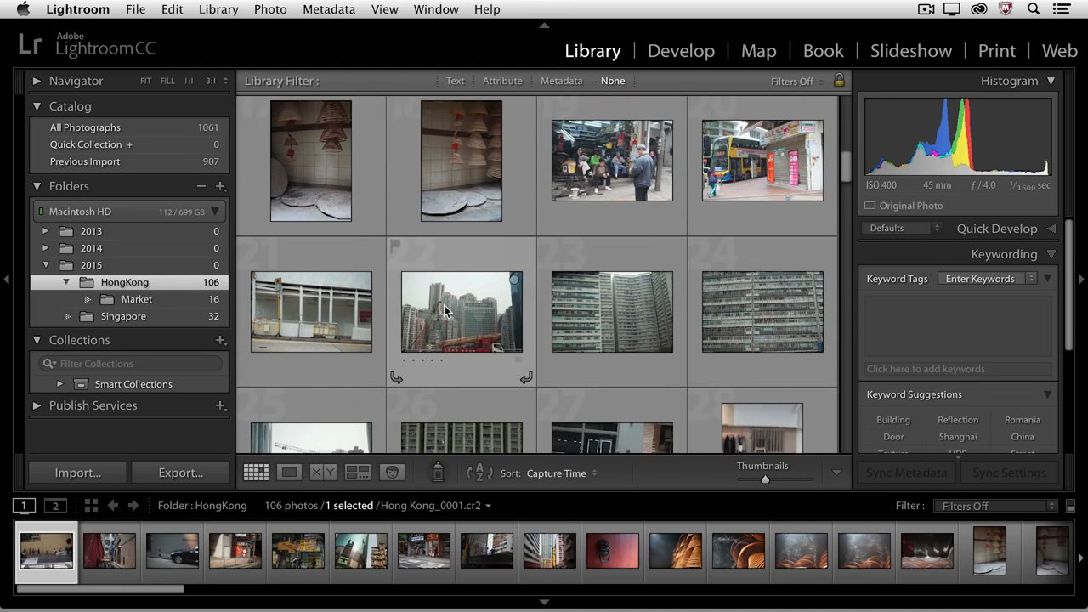
scroll(444, 311, down, 1)
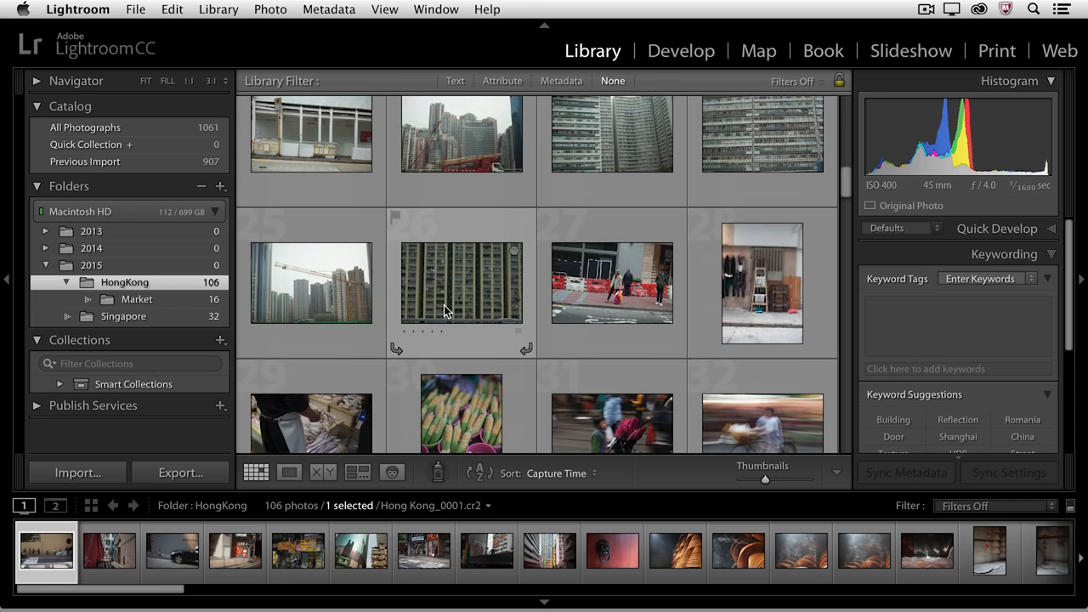
scroll(444, 306, down, 1)
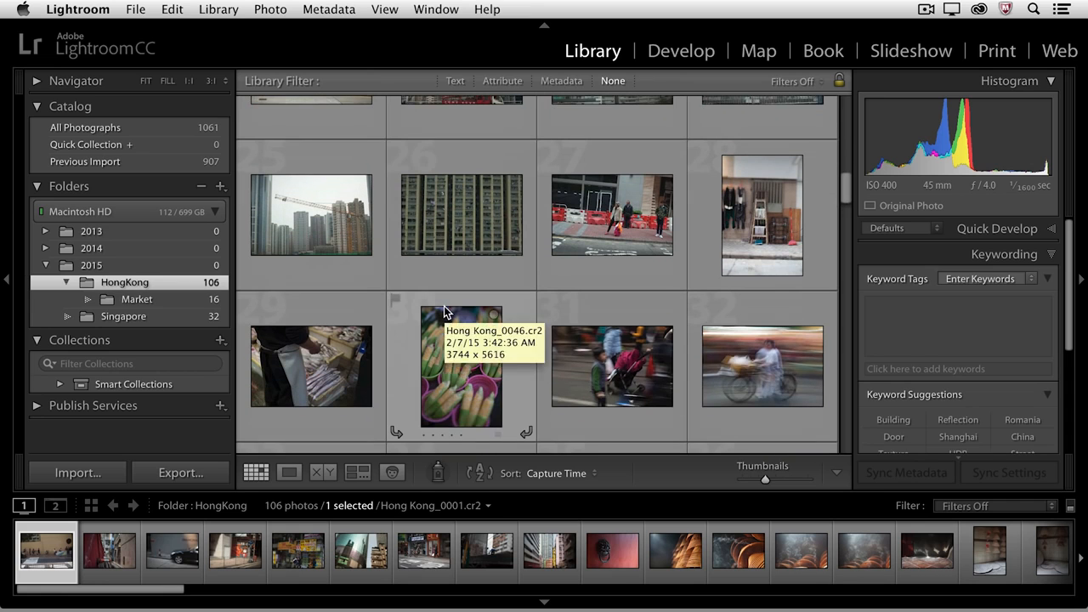
scroll(444, 308, down, 1)
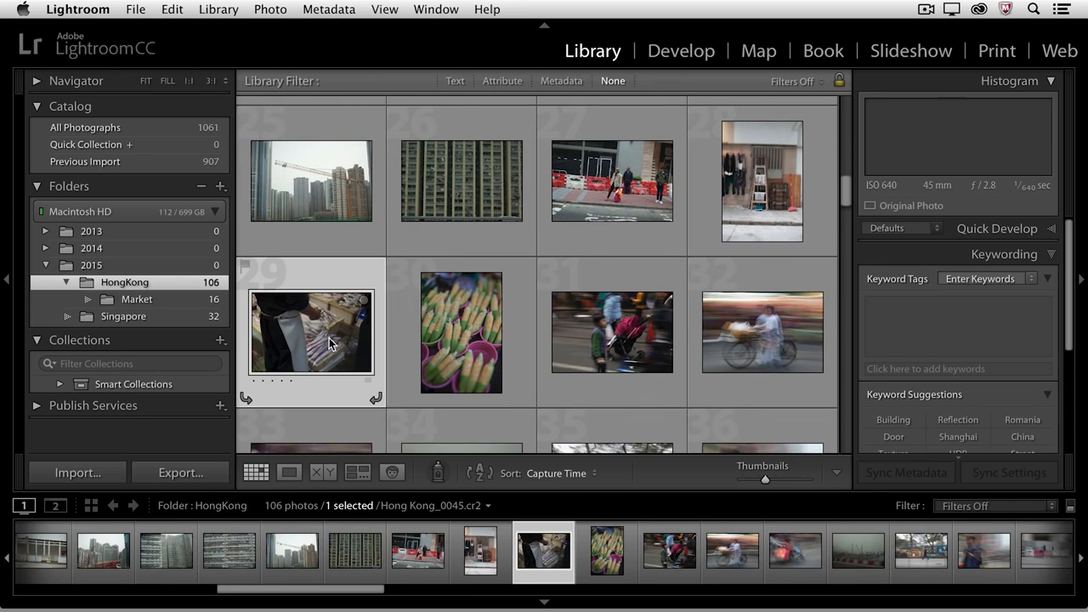
shift+click(452, 332)
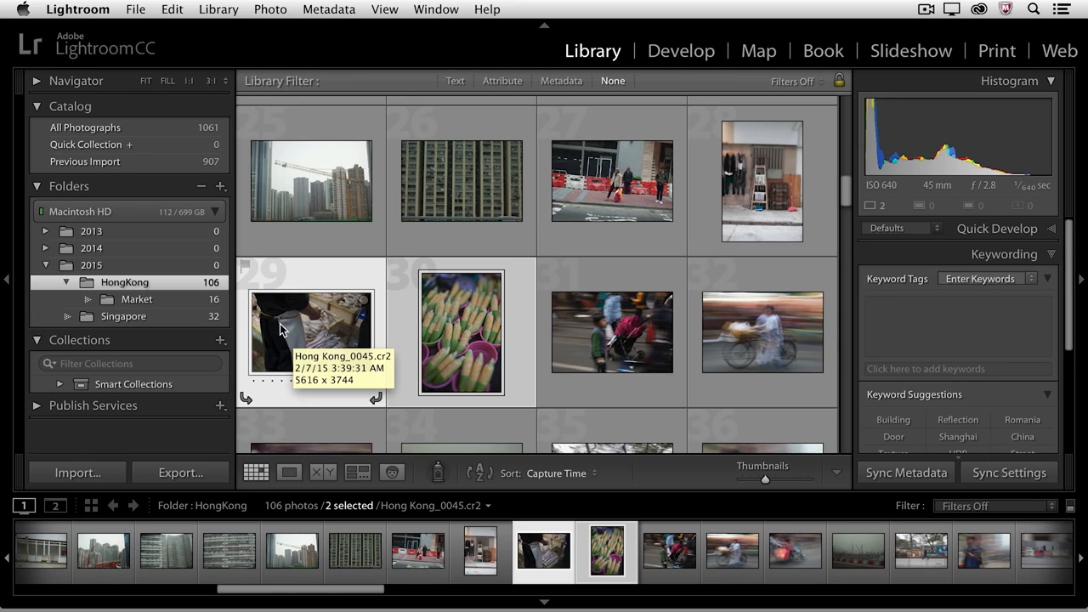
drag(278, 323, 178, 301)
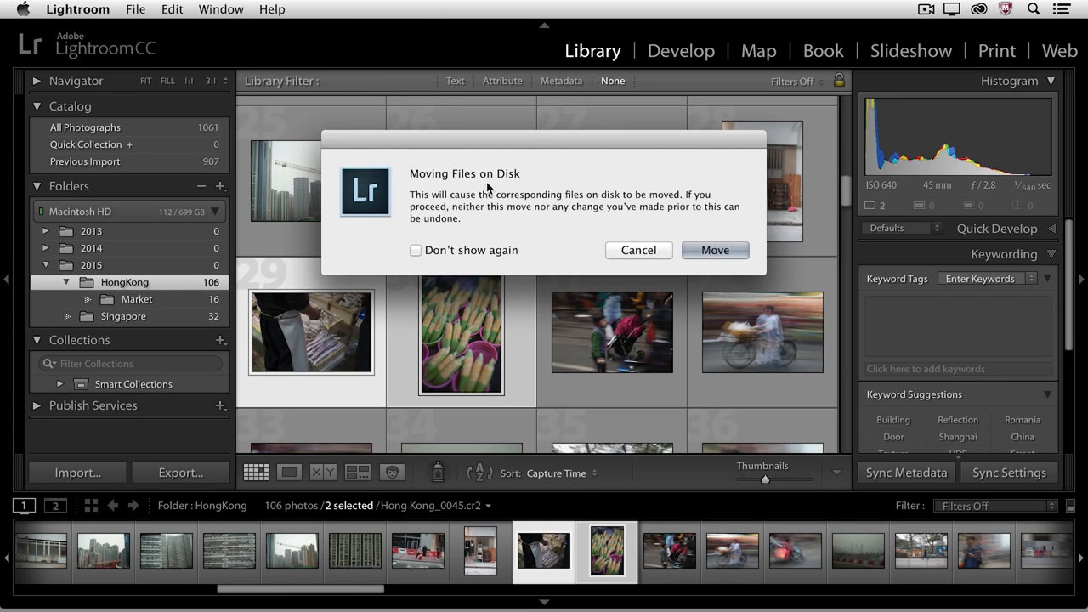
click(714, 250)
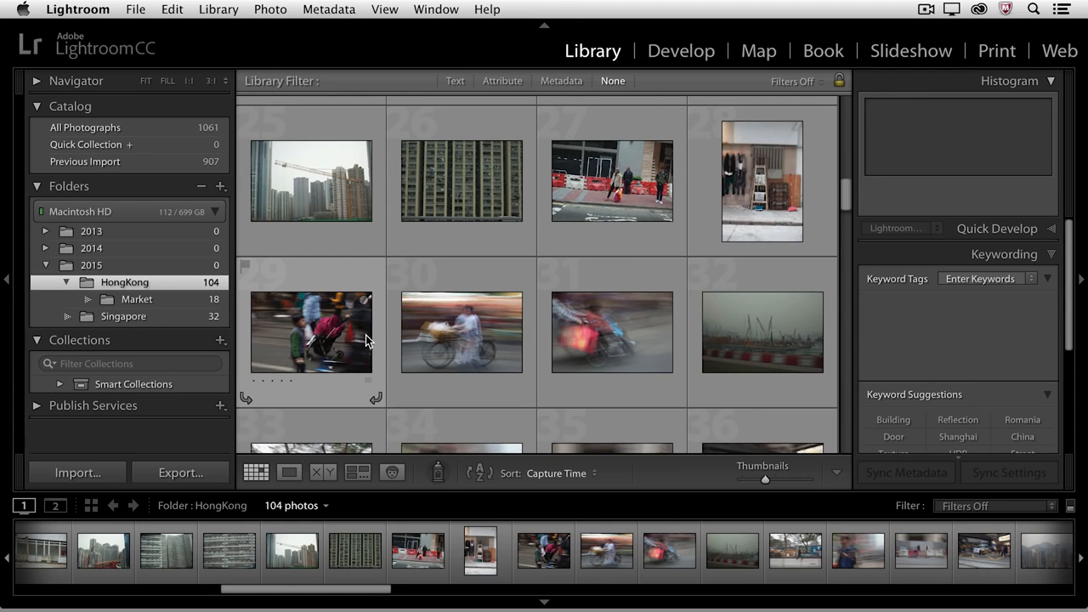
- Open the Market folder and scroll through its photos
scroll(356, 334, down, 3)
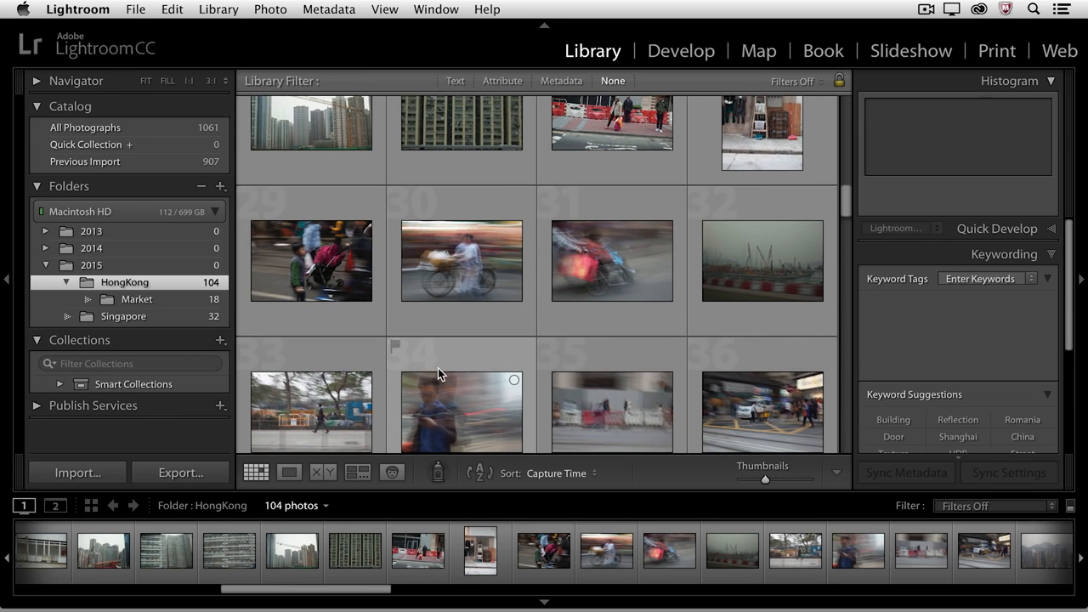
click(161, 297)
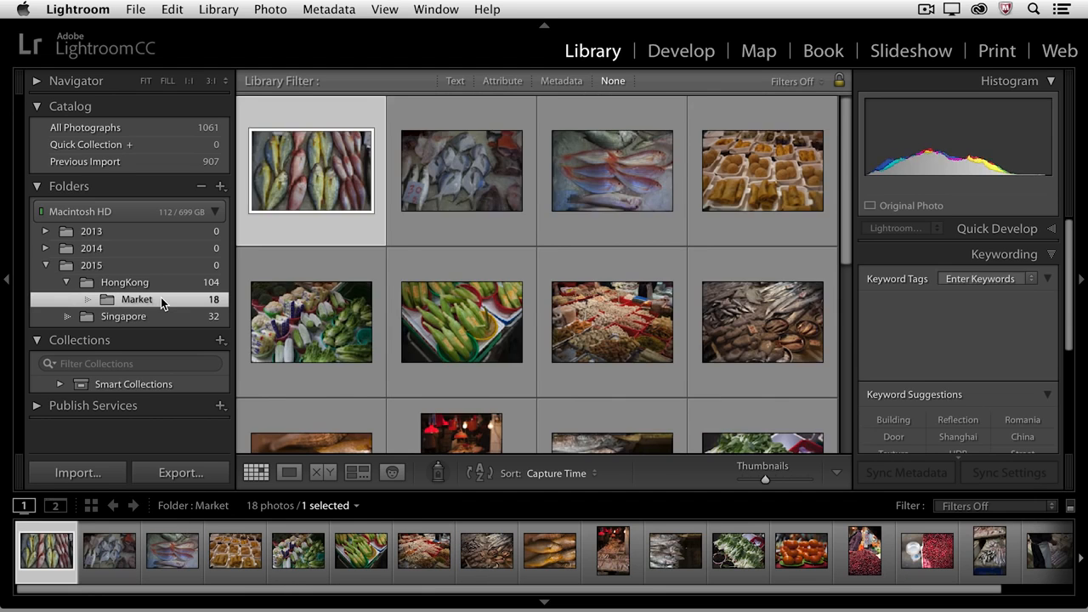
scroll(399, 319, down, 6)
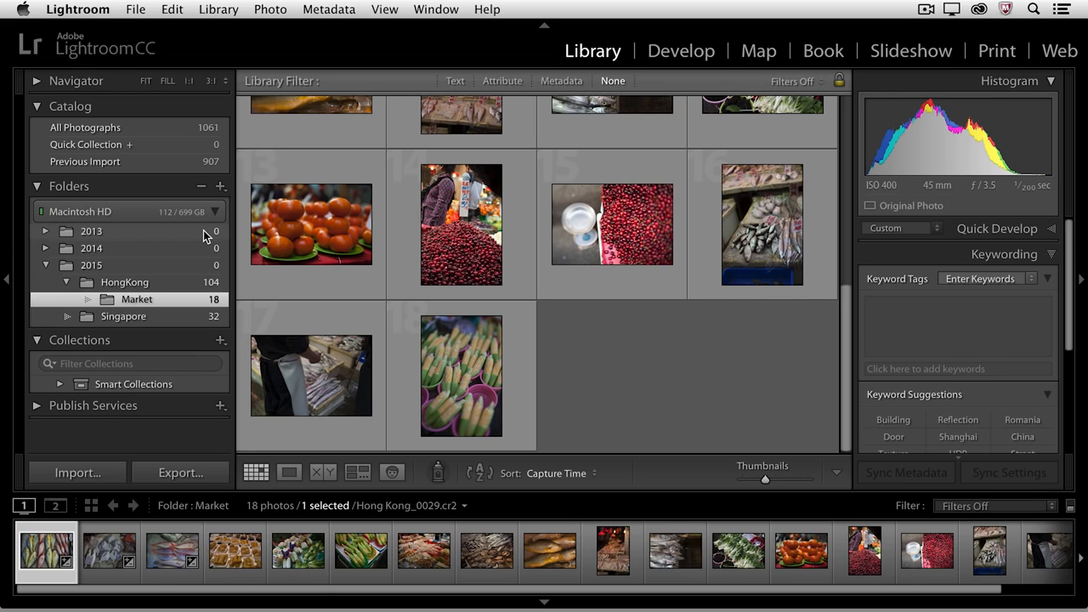
- Expand the 2013 and 2014 folders and turn on showing photos in subfolders
click(46, 231)
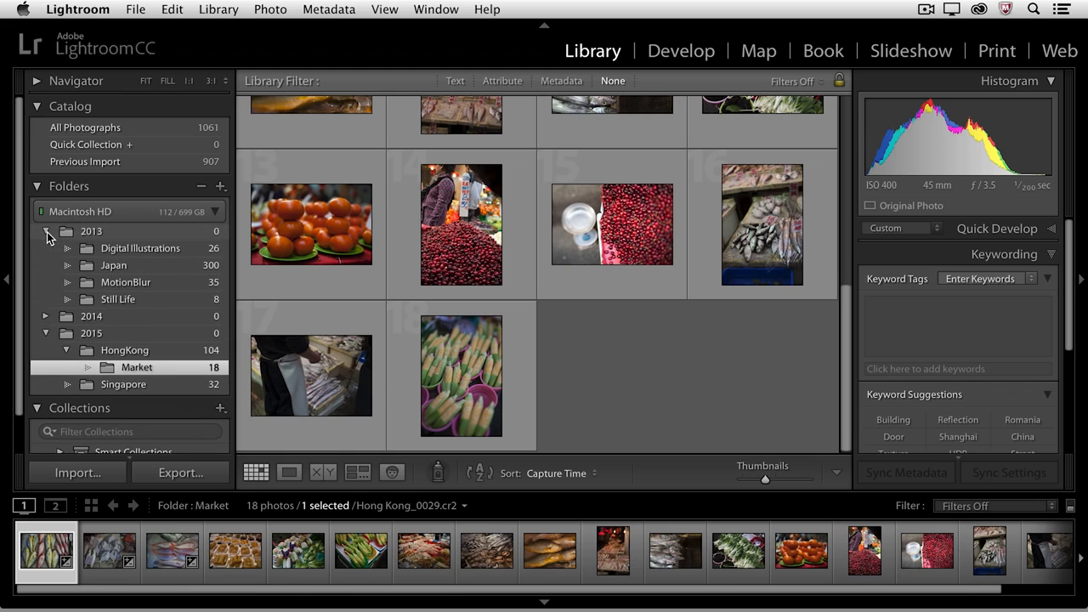
click(46, 316)
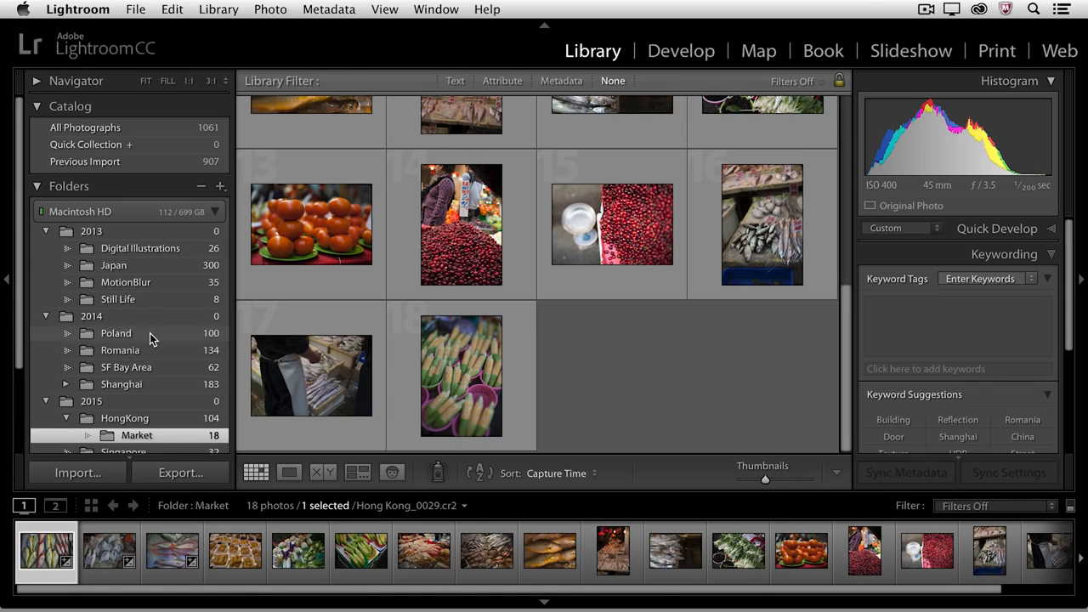
click(220, 190)
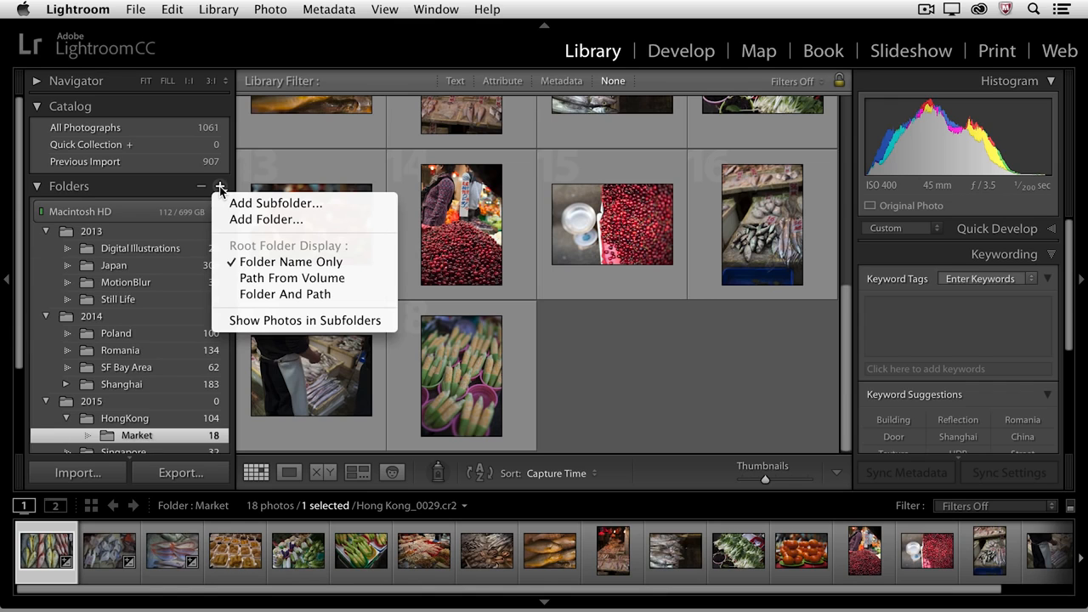
click(258, 321)
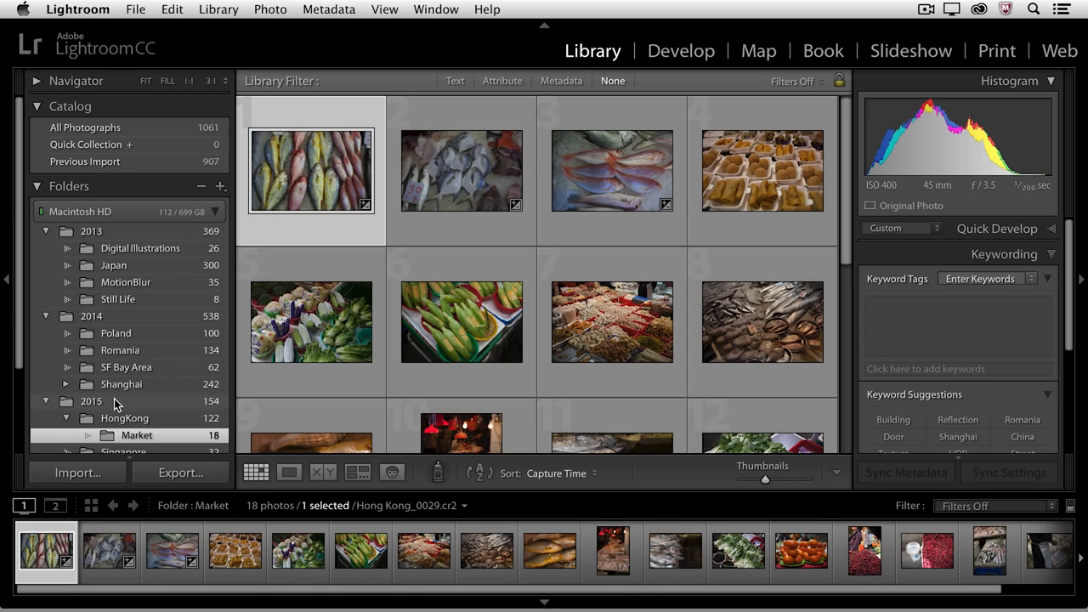
- Show the parent folder of 2013 and select the ImageVault folder
right_click(114, 229)
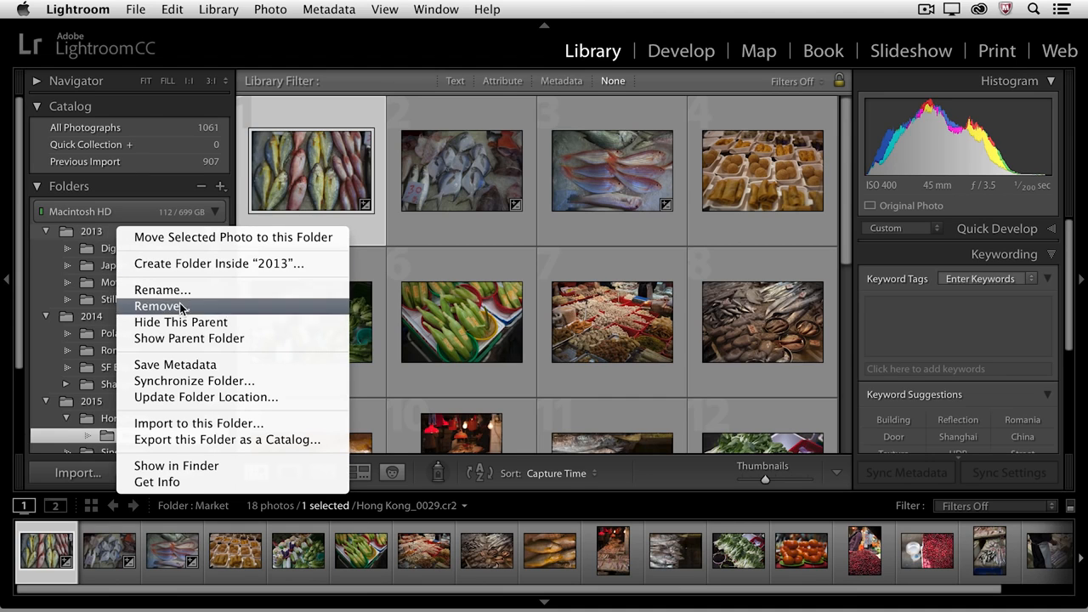
click(179, 339)
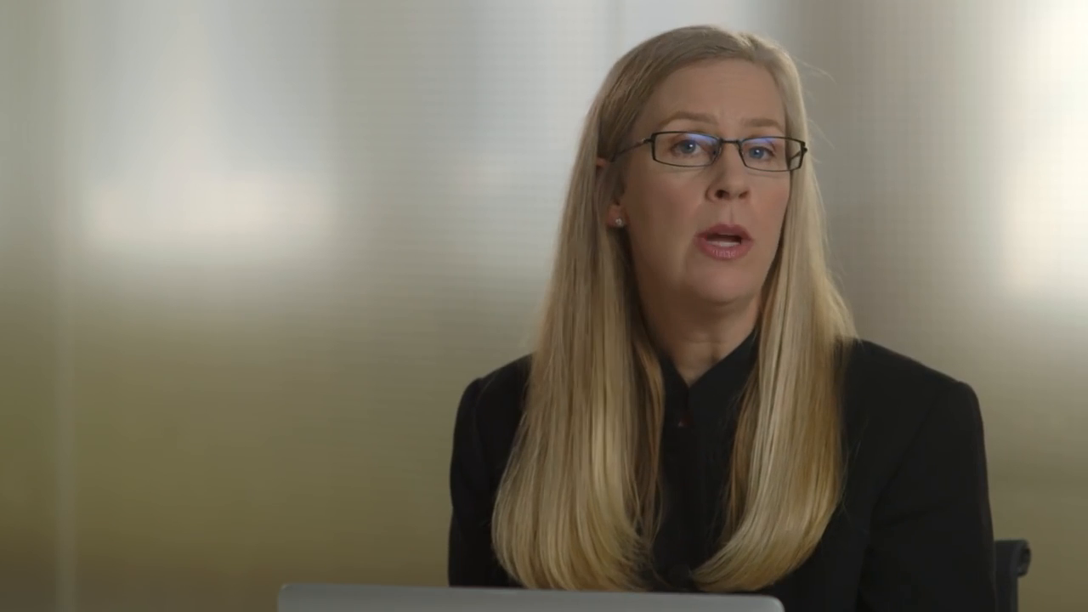
click(148, 231)
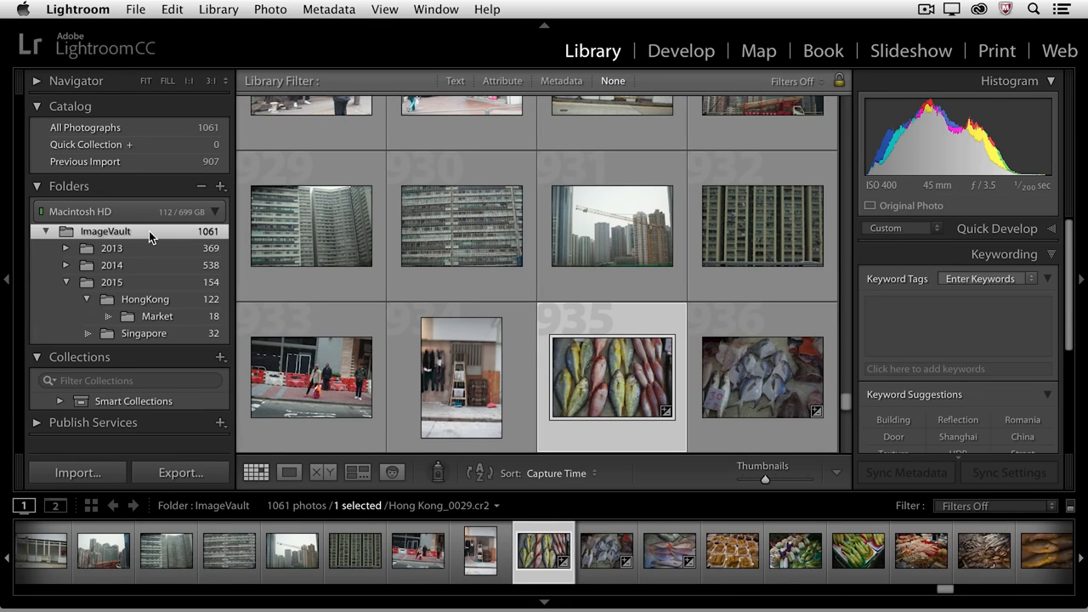
- Hide the ImageVault parent folder again
right_click(152, 228)
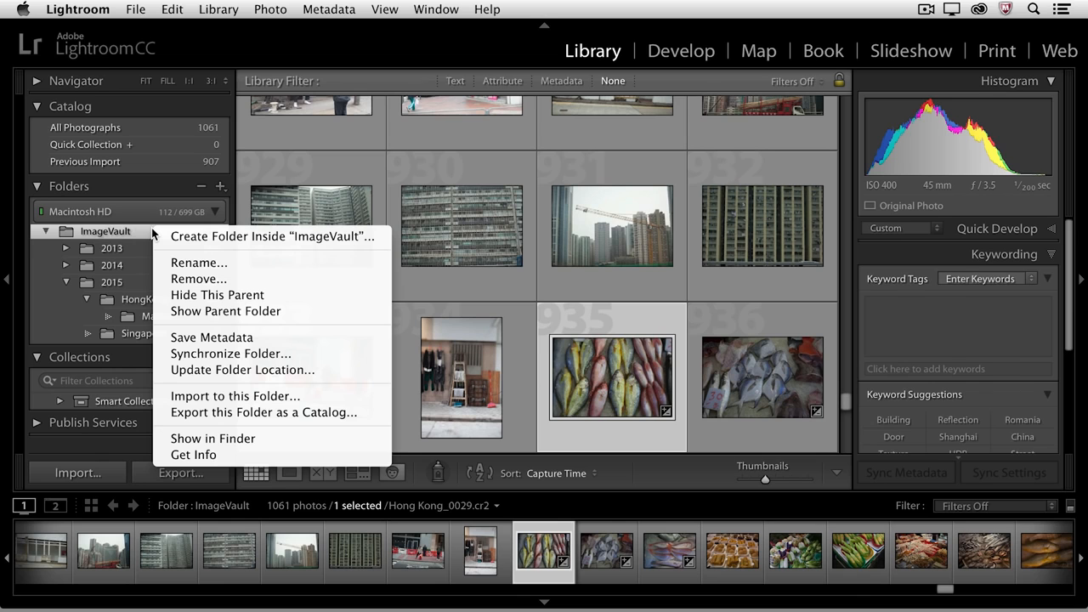
click(210, 297)
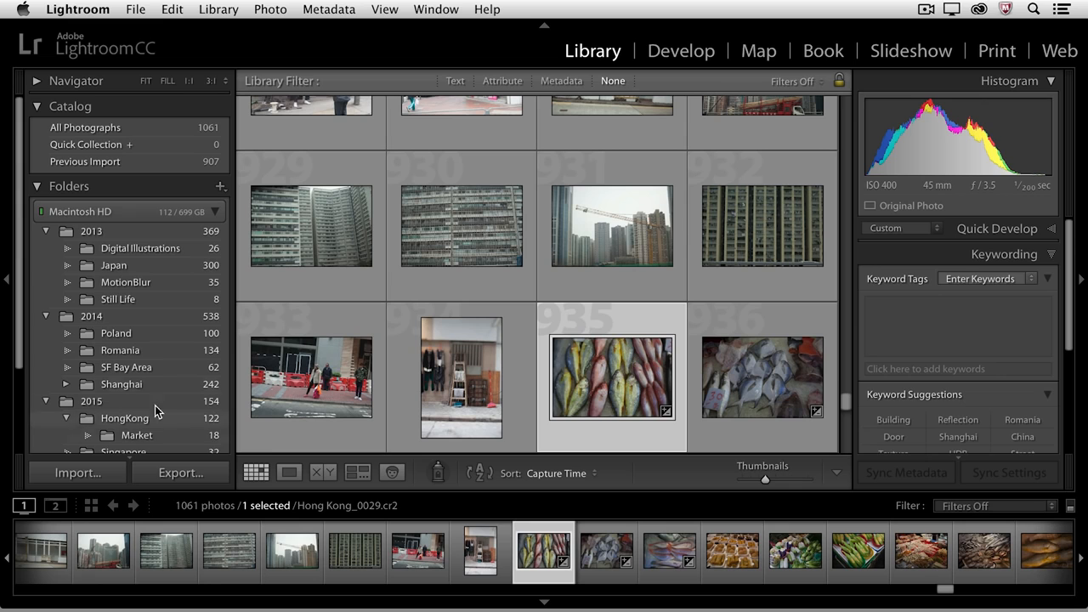
- Add a new folder named Archive, created on the OX drive, to the catalog
click(219, 186)
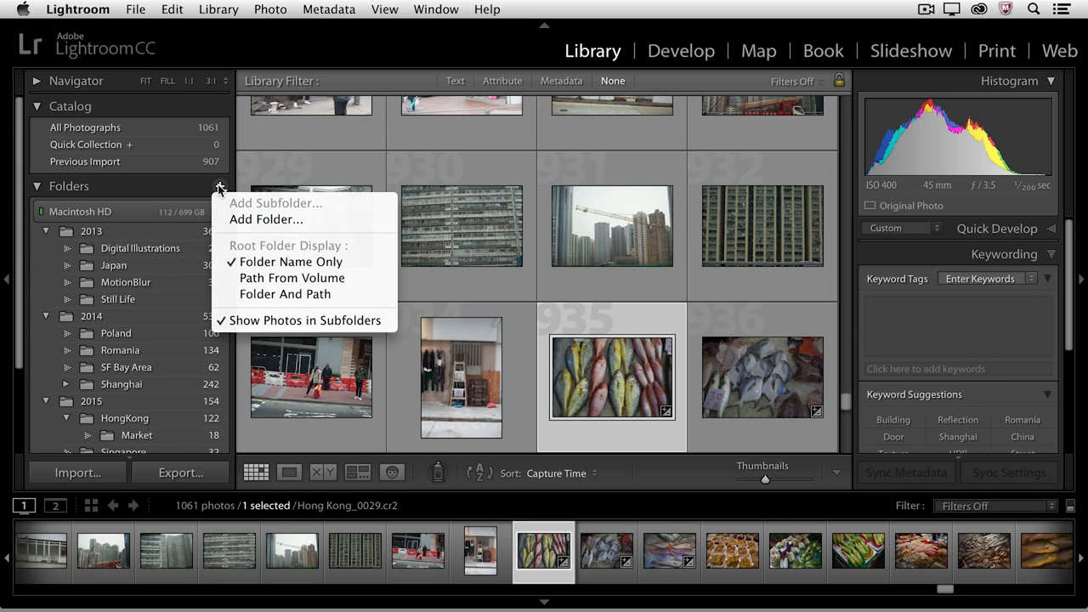
click(314, 219)
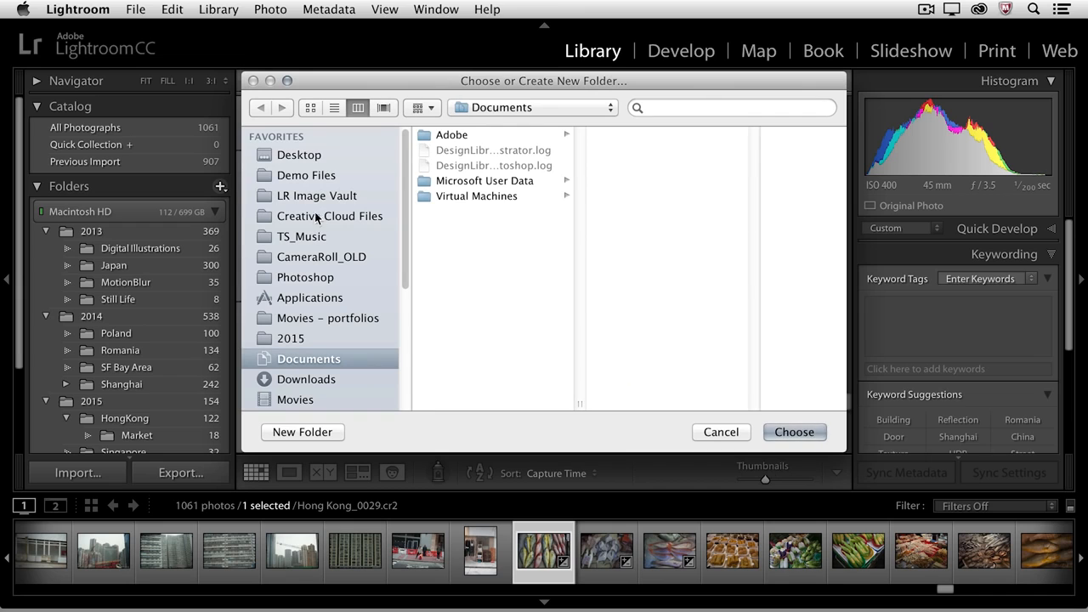
click(303, 155)
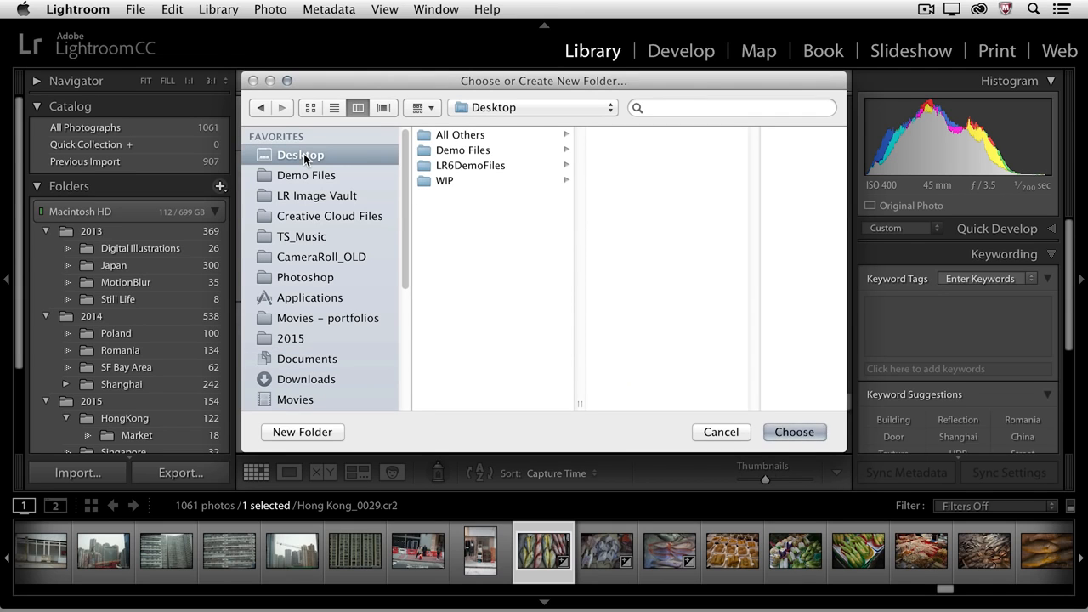
scroll(329, 363, down, 3)
scroll(329, 362, down, 5)
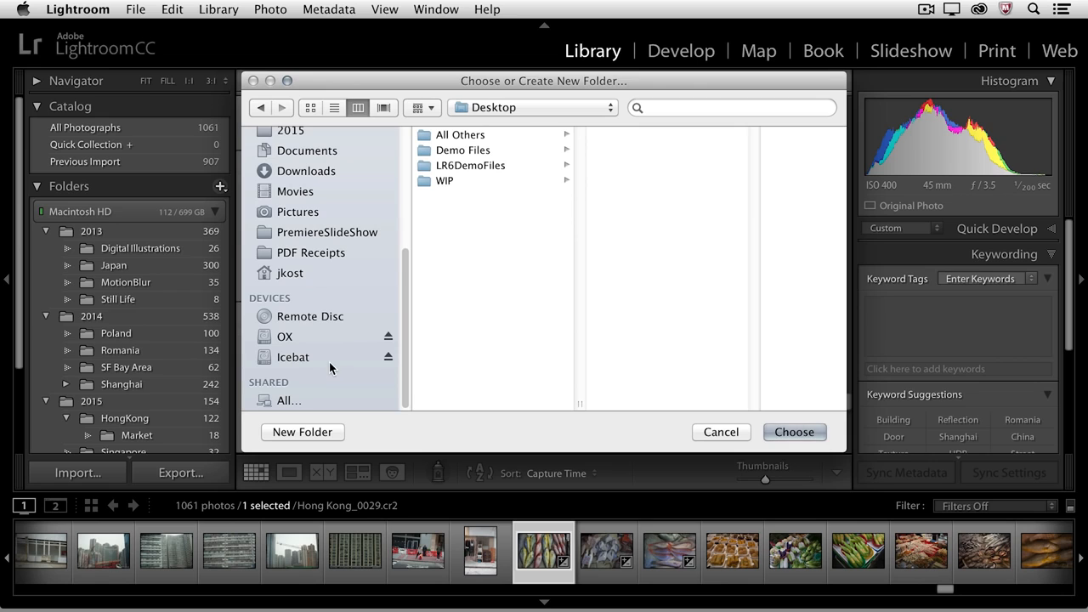
click(302, 338)
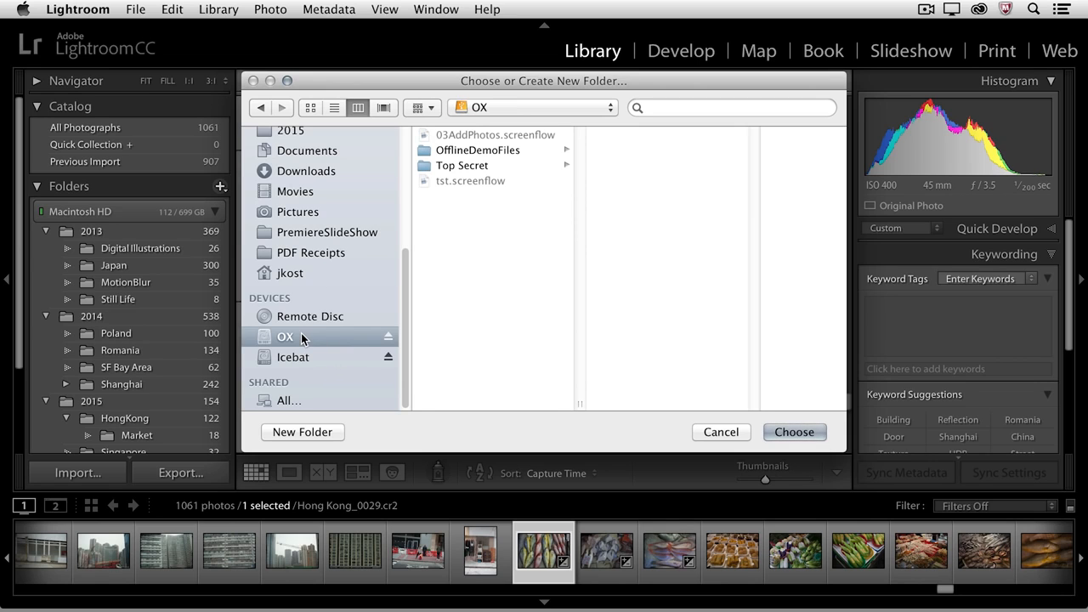
click(295, 432)
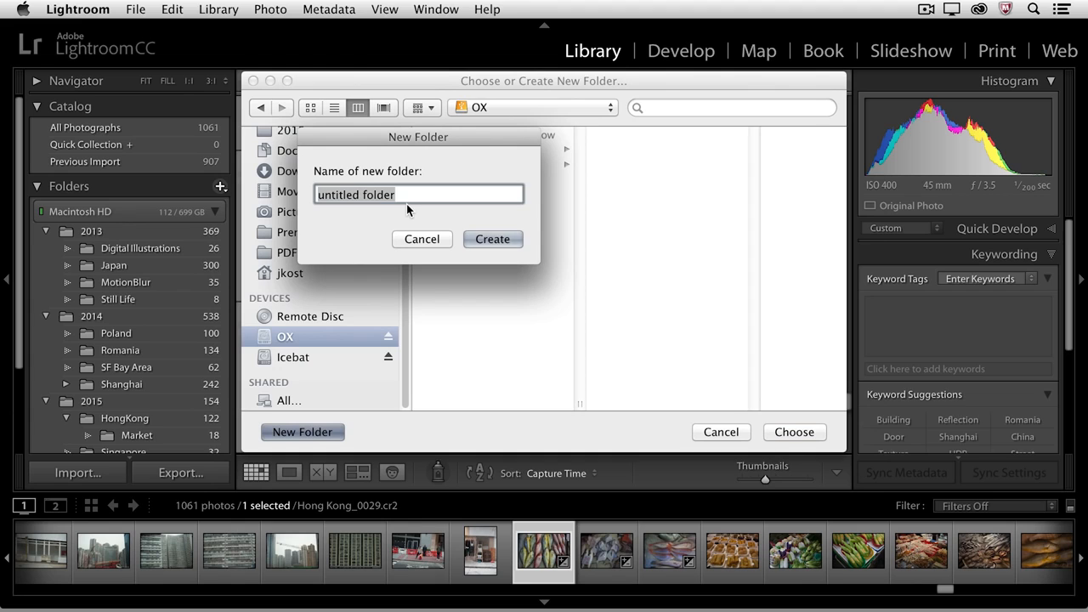
text(A)
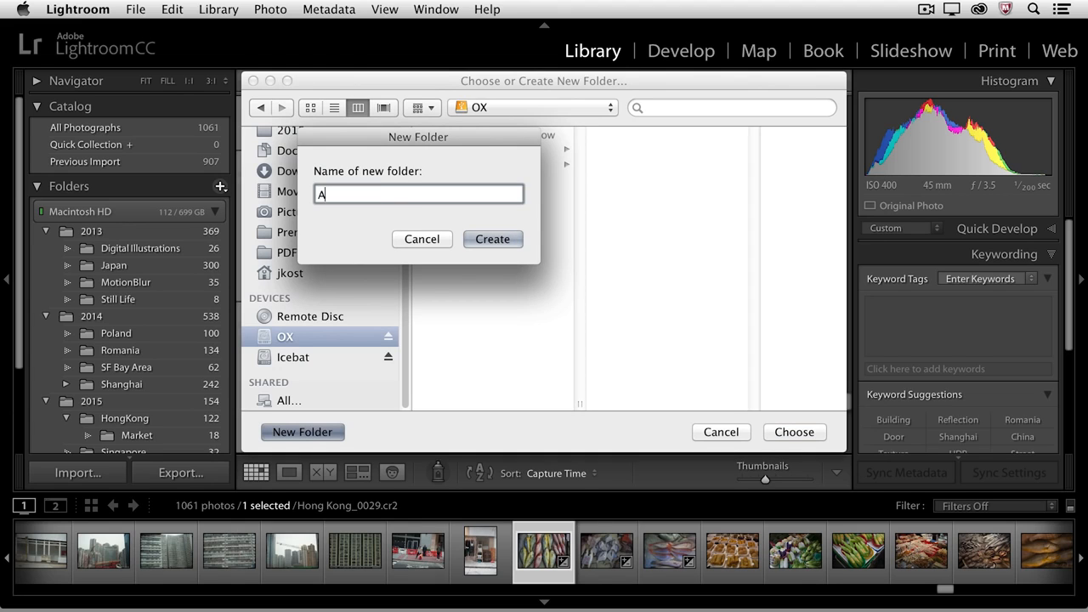
text(rchive)
click(491, 238)
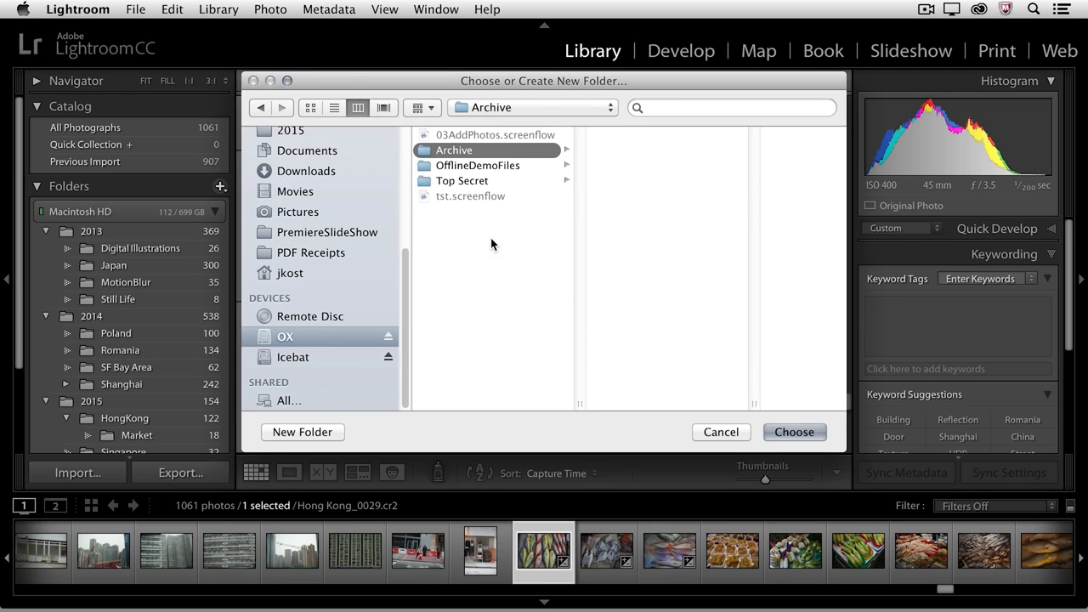
click(794, 432)
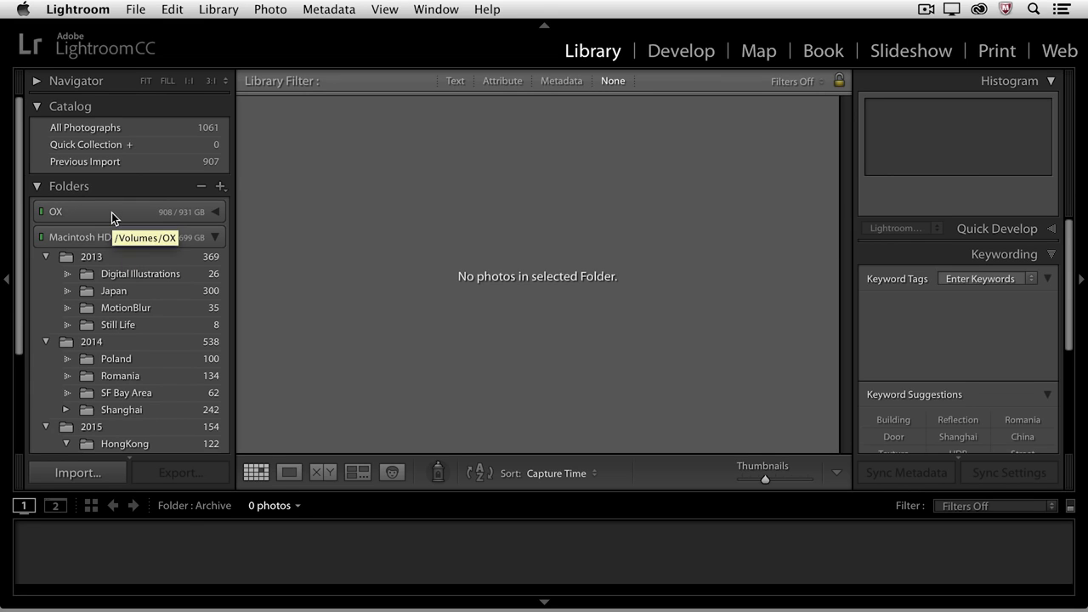
- Move the Still Life folder into the Archive folder on the OX drive
click(111, 213)
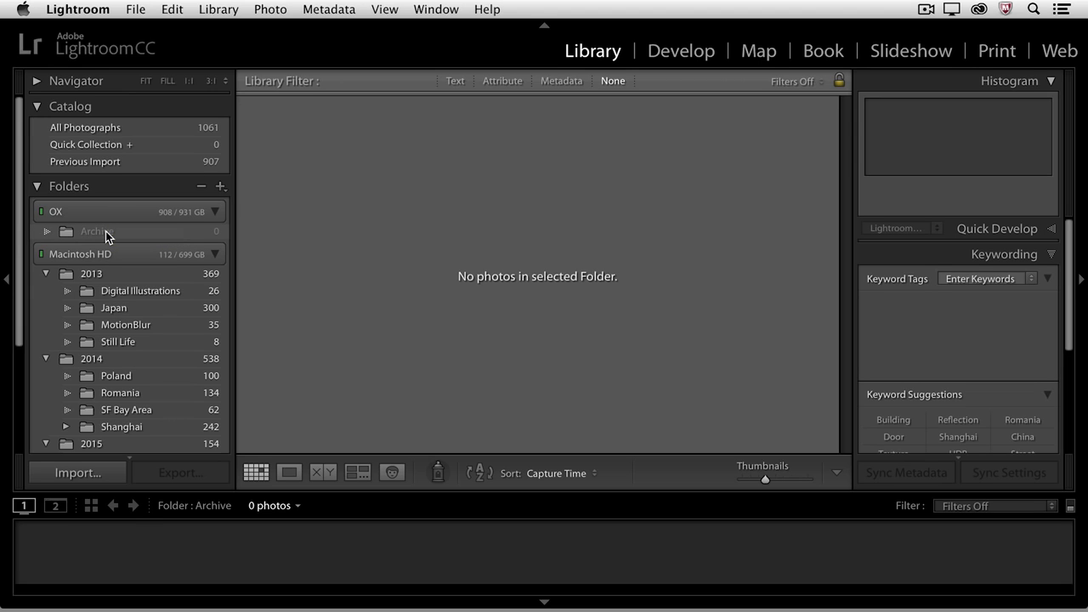
click(129, 340)
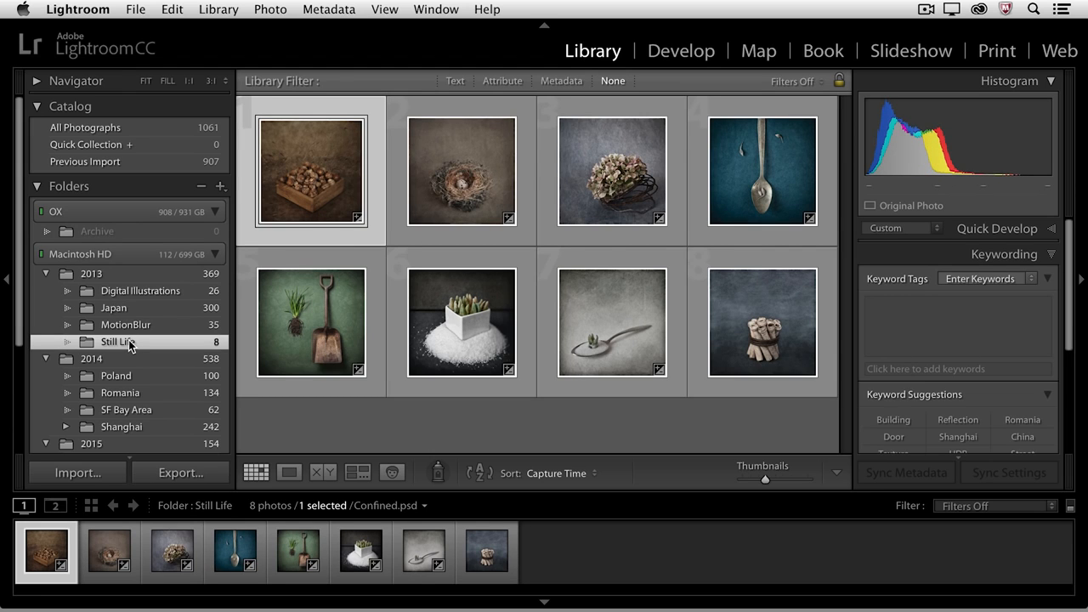
drag(112, 345, 97, 234)
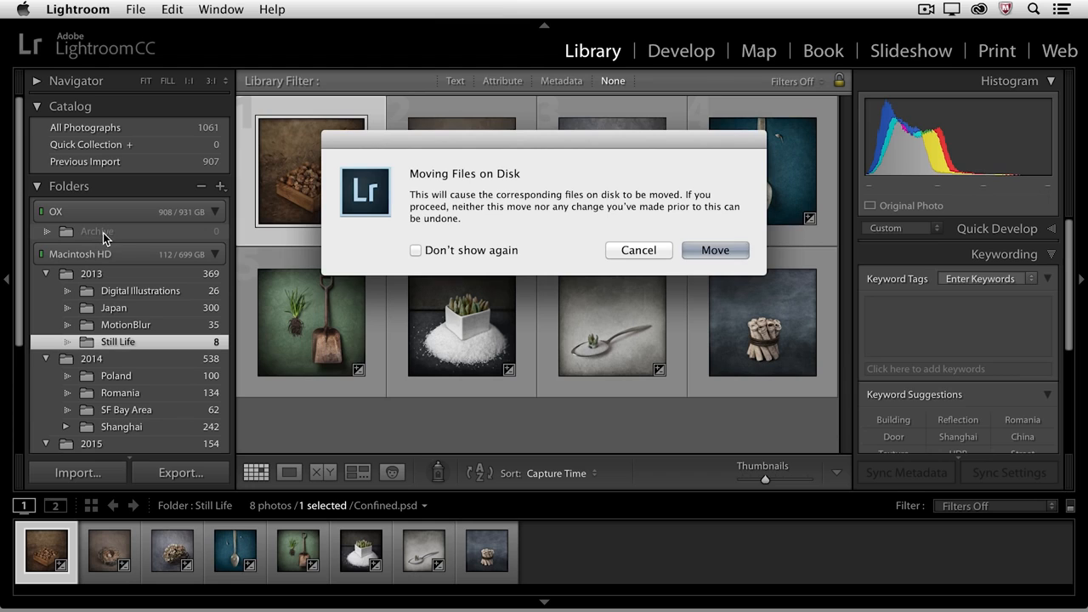